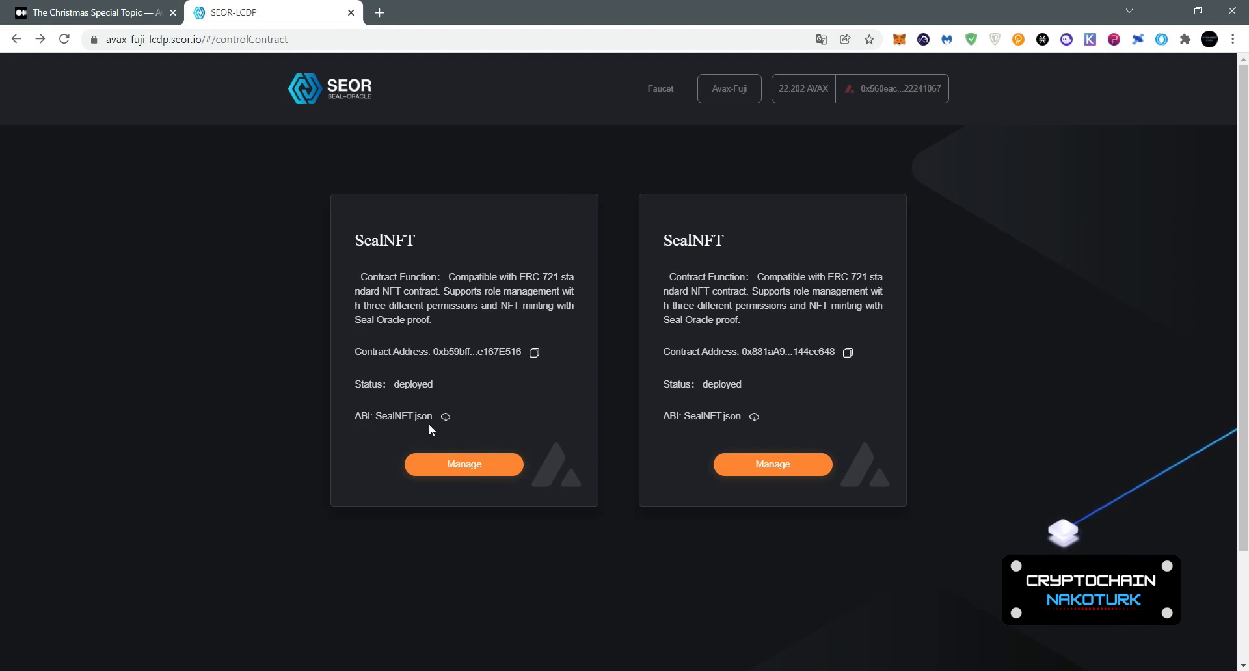
Step: Download the SealNFT.json ABI and look over the first SealNFT contract's management page
left_click(445, 418)
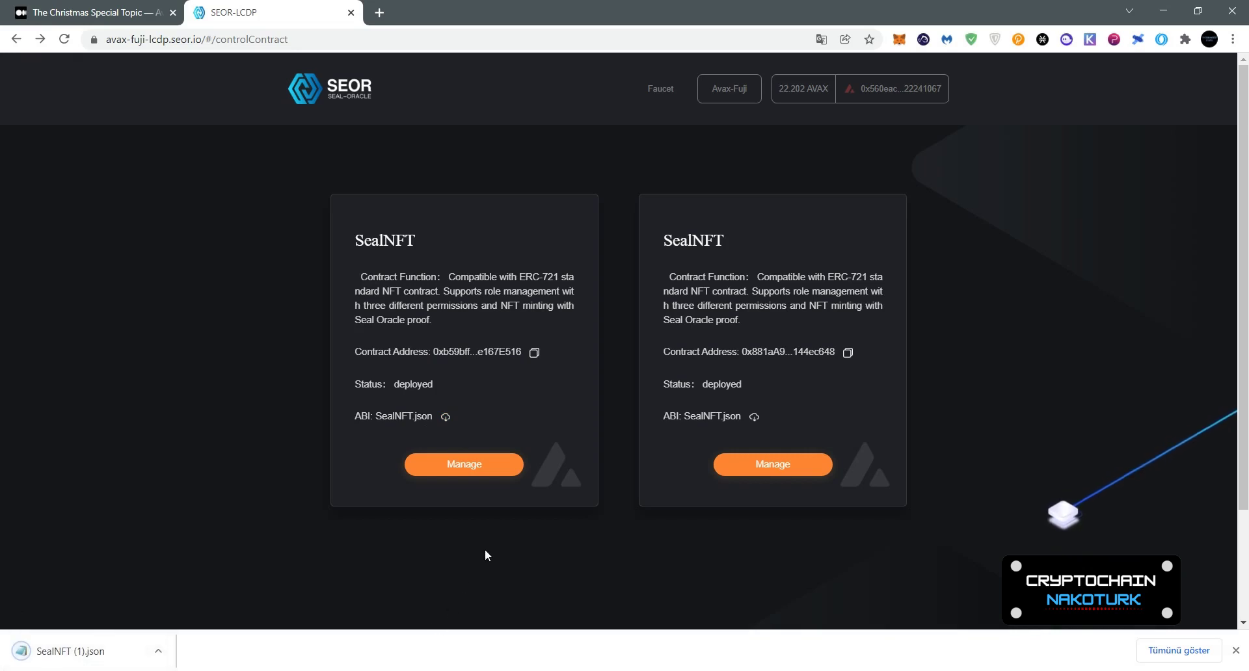
left_click(496, 473)
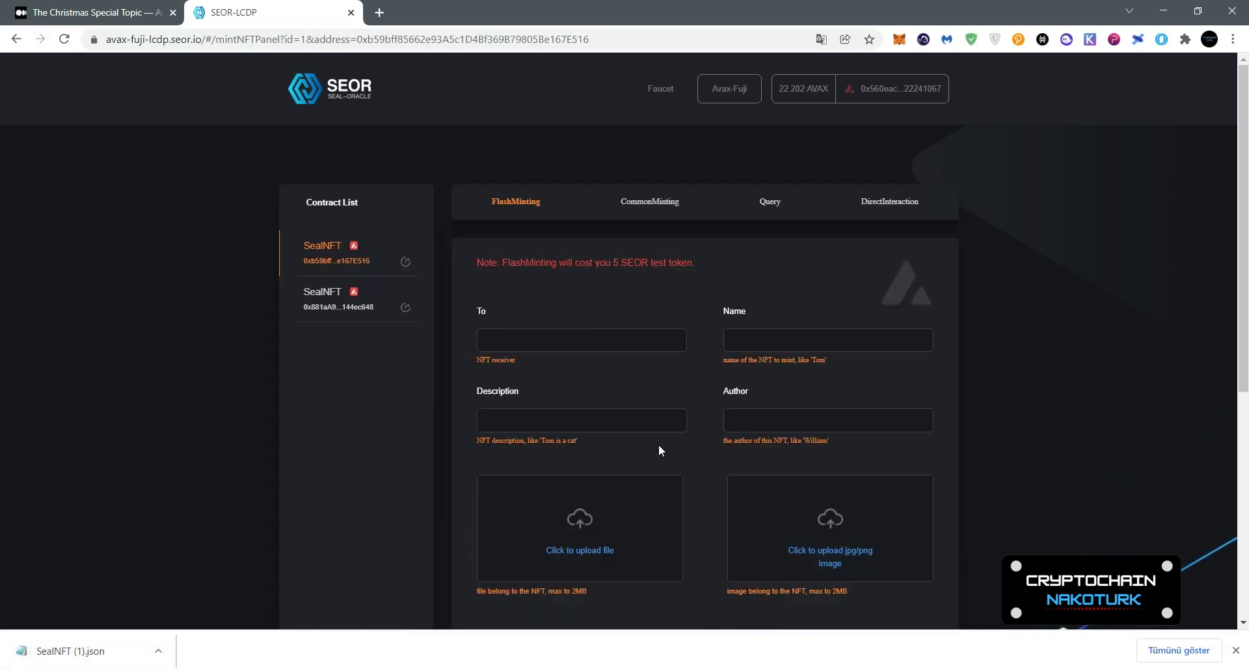
scroll(658, 444, "down", 1)
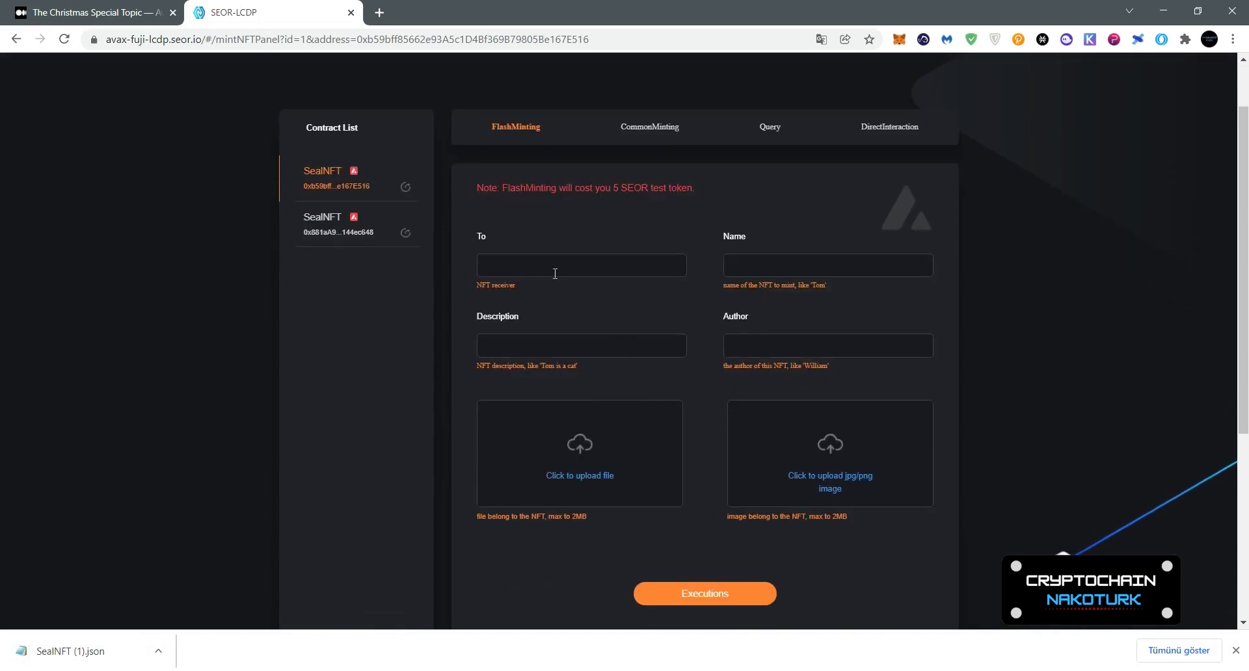
scroll(387, 339, "up", 1)
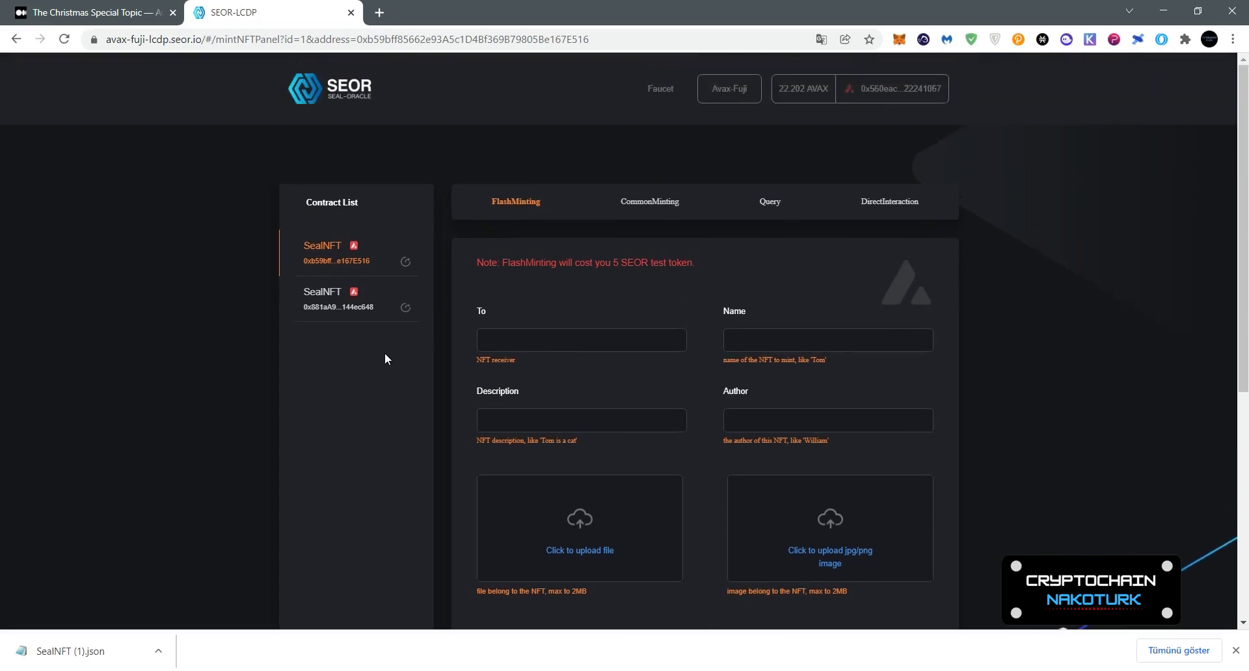
scroll(381, 345, "down", 1)
left_click(18, 40)
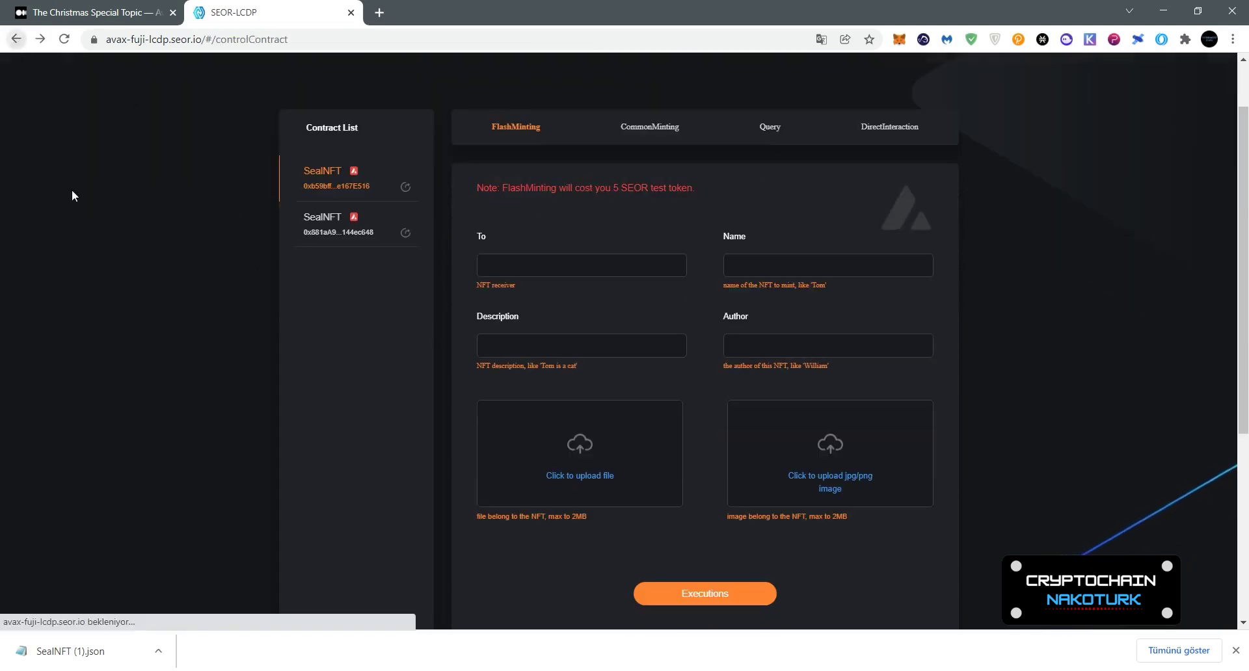
Step: Copy the first SealNFT's contract address and paste it as the flash-mint receiver
left_click(534, 353)
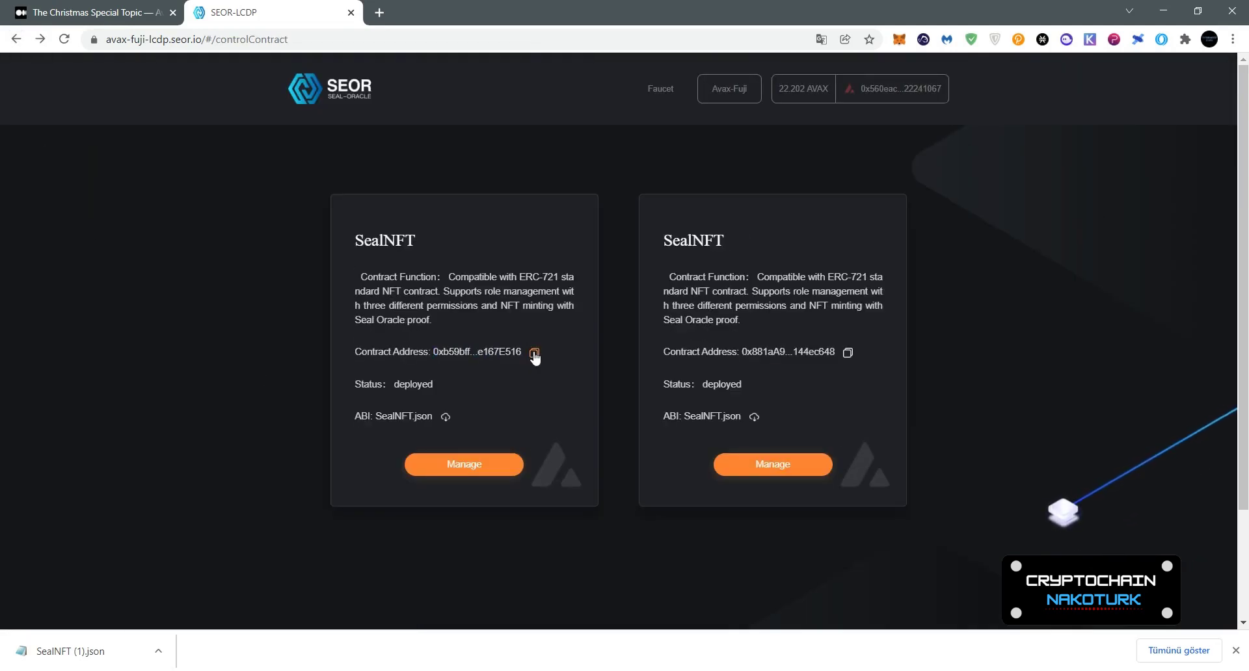
left_click(534, 353)
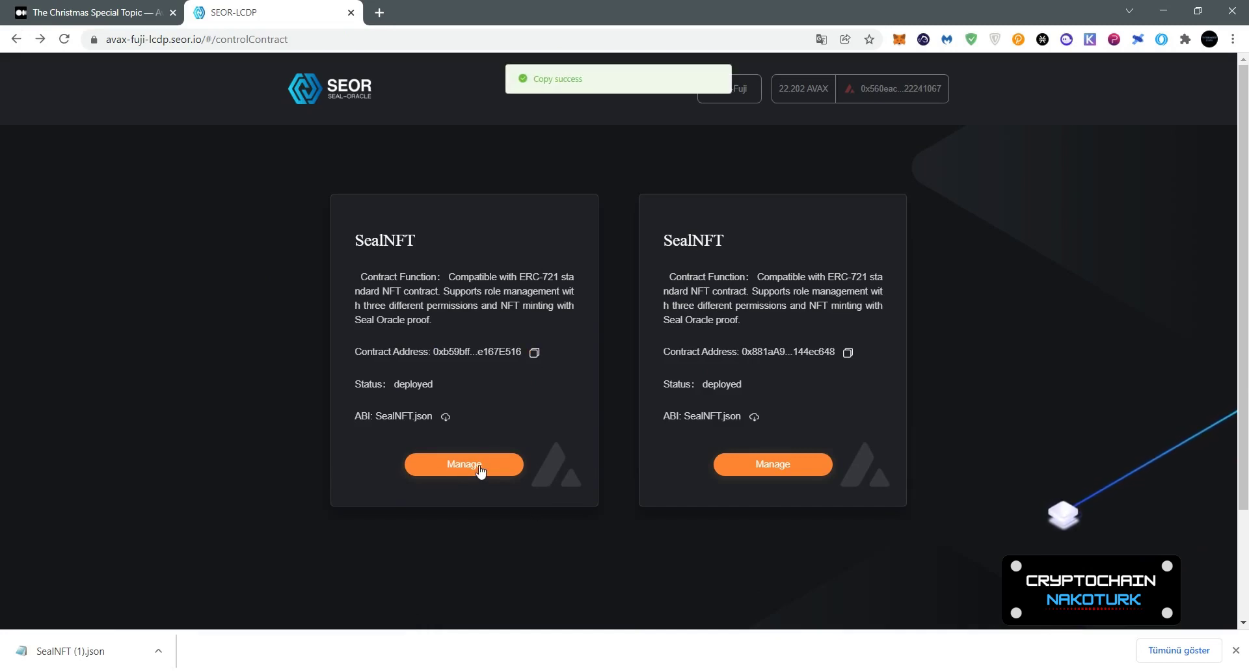
left_click(478, 473)
left_click(542, 341)
key("ctrl+v")
Step: Enter NFT name NakoTurk, description Nako and author NakoTurkk in the flash-mint form
left_click(802, 339)
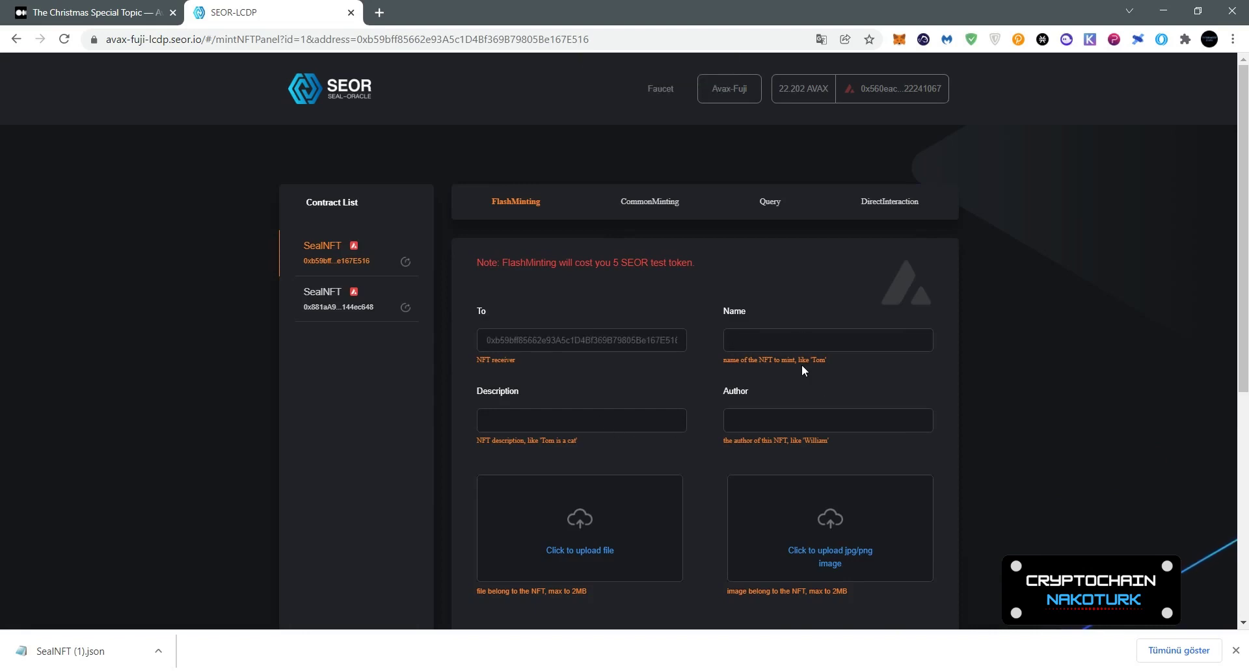
type("NakoTurkk")
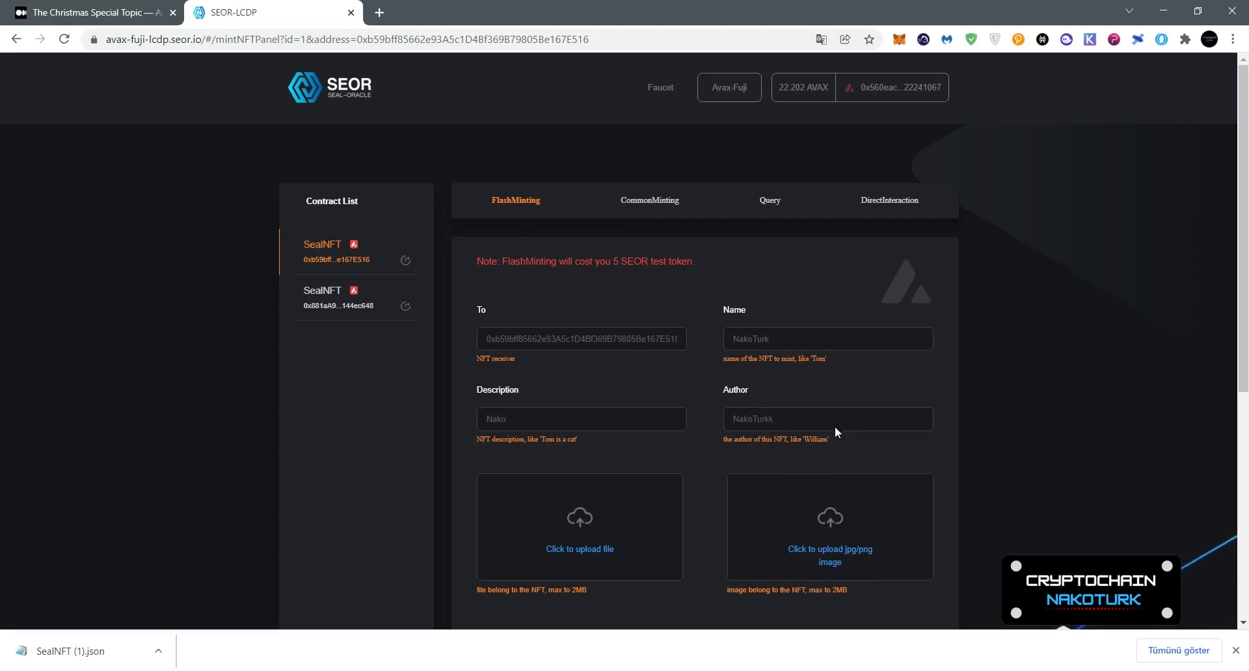
scroll(833, 427, "down", 1)
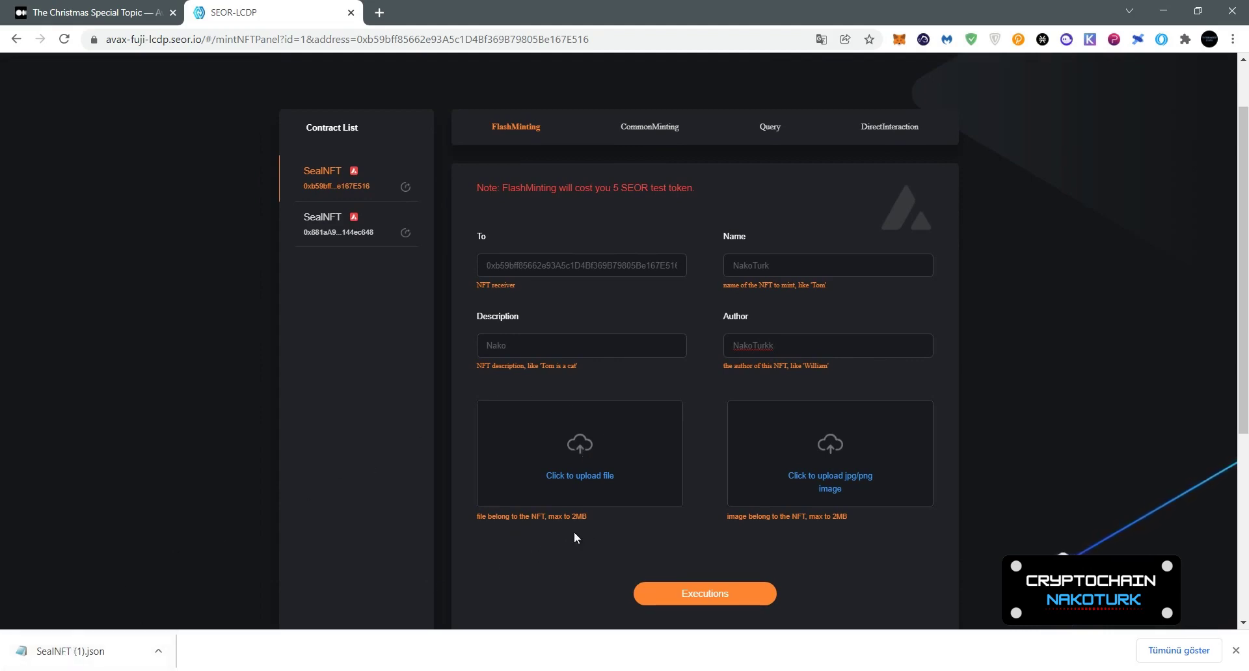
Step: Attach SealNFT.json as the NFT's file
left_click(608, 475)
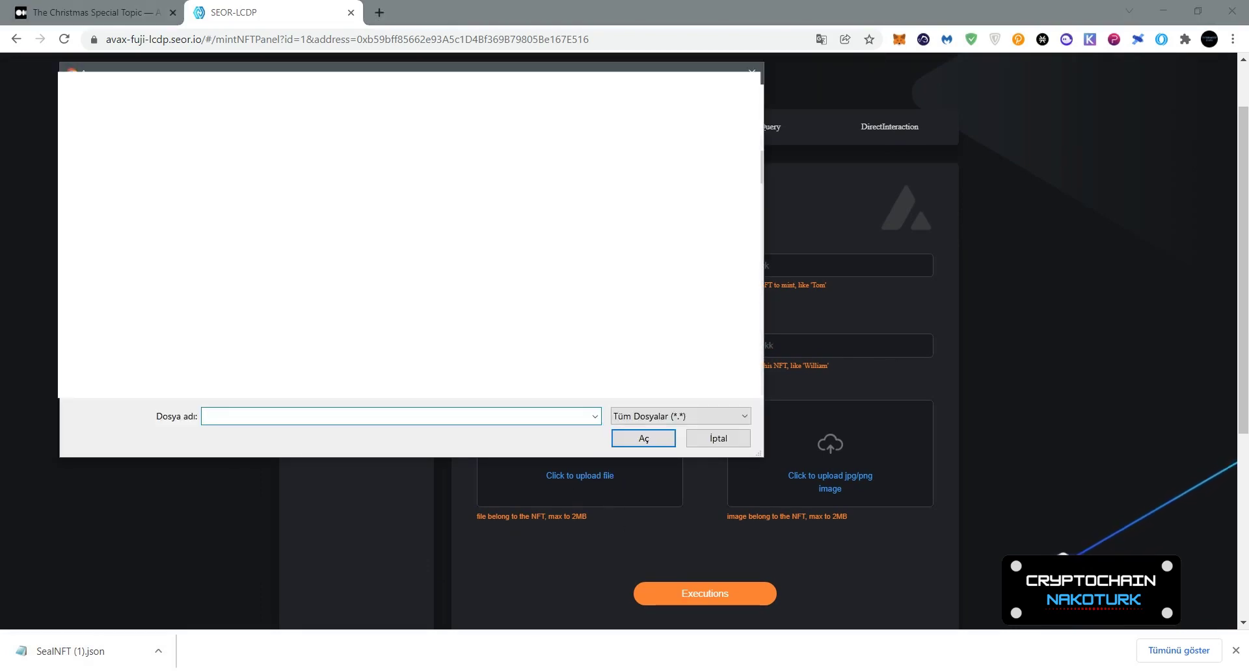
left_click(670, 442)
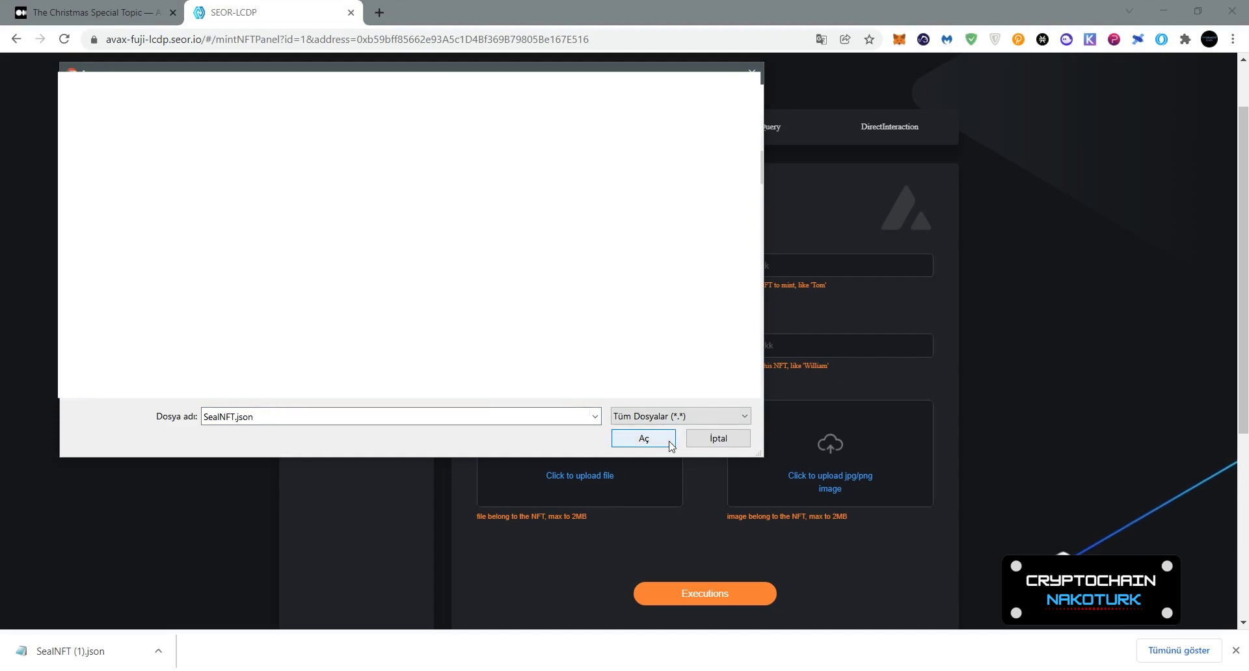
left_click(670, 445)
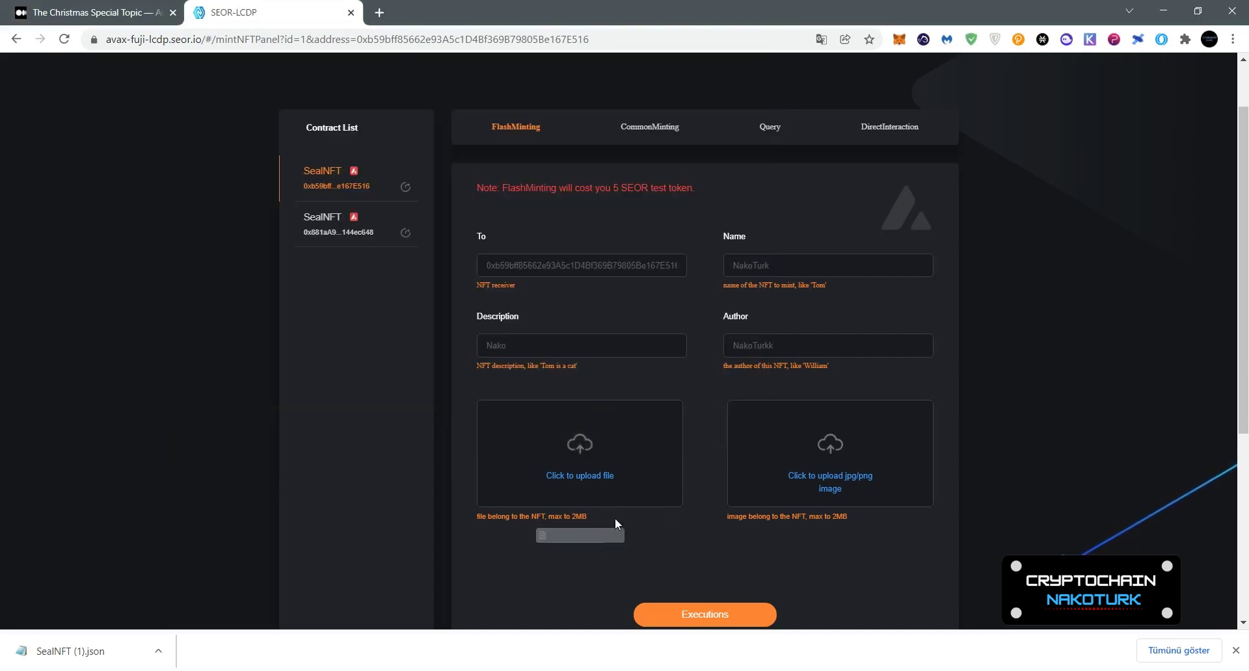
Step: Upload ccc.jpg as the NFT image and dismiss the download bar
left_click(846, 449)
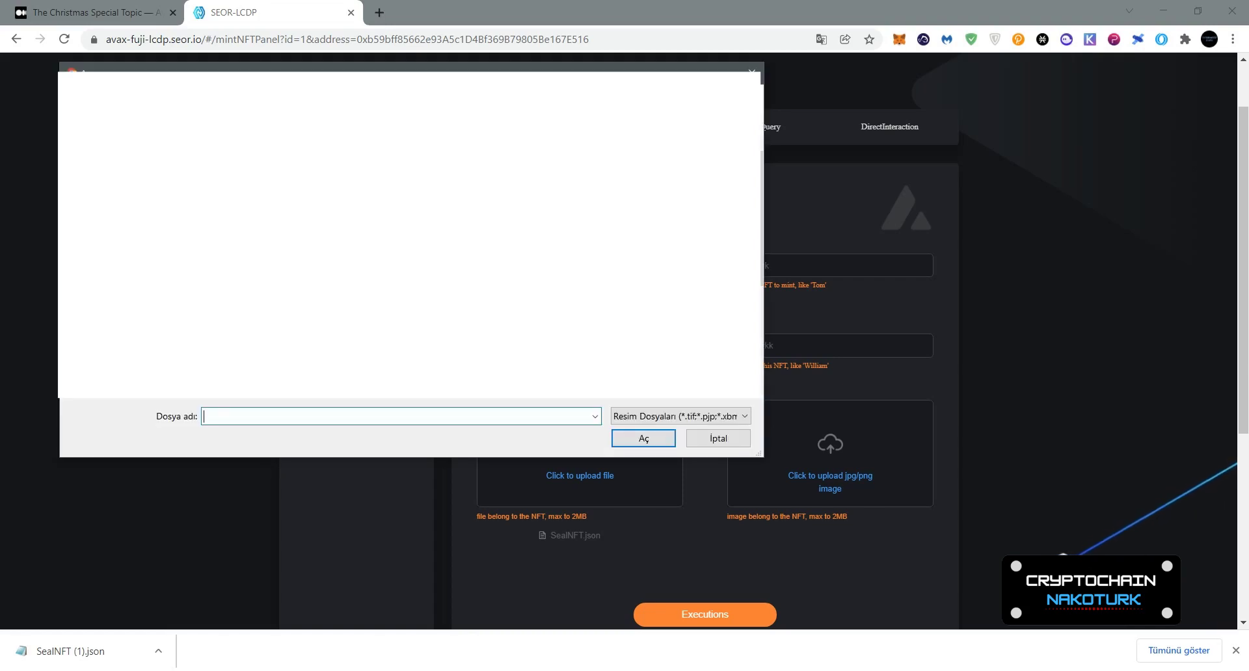
type("bg.jpg")
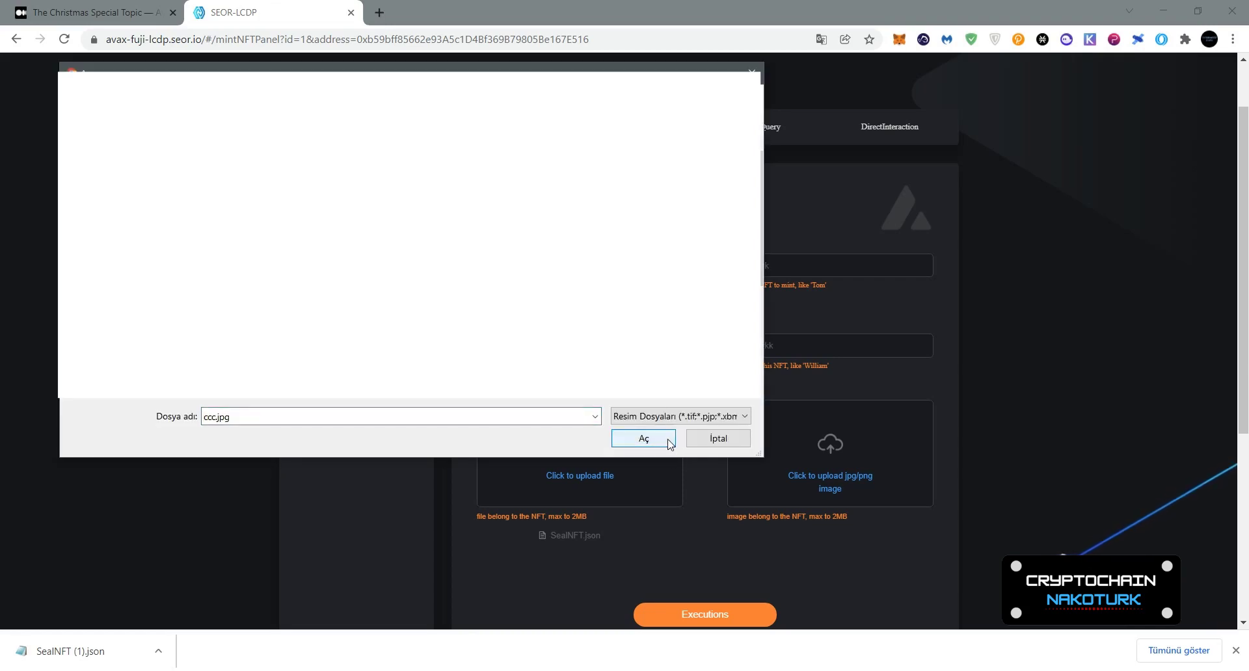
left_click(664, 439)
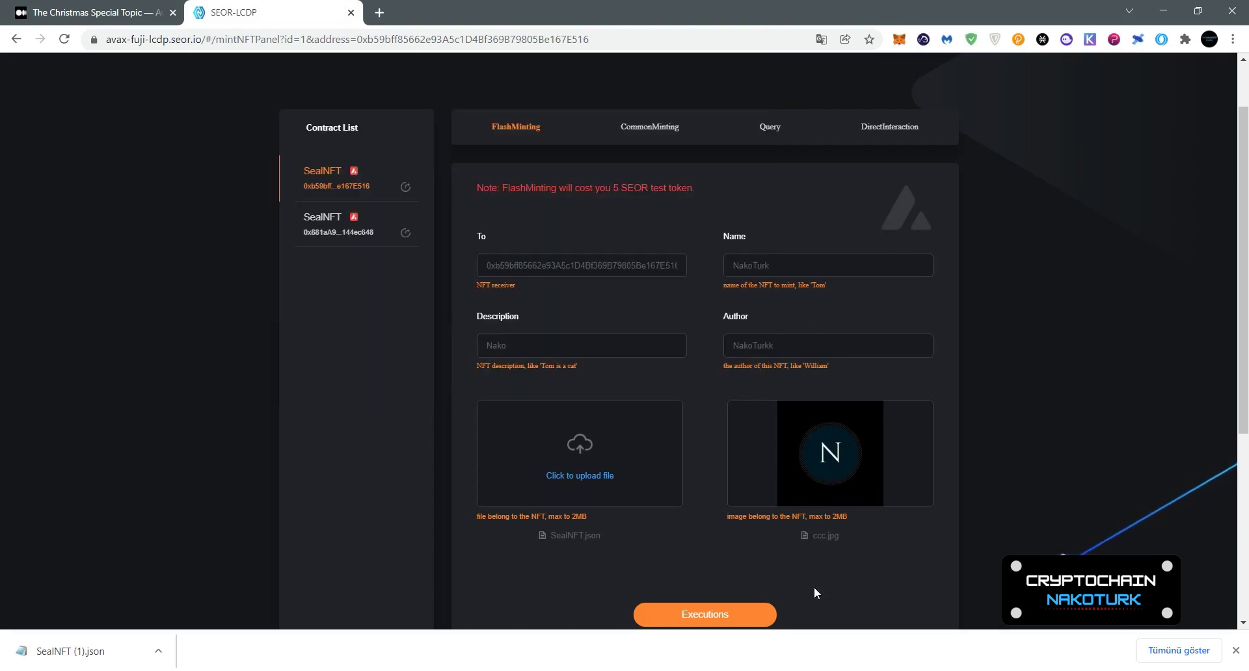
left_click(1235, 650)
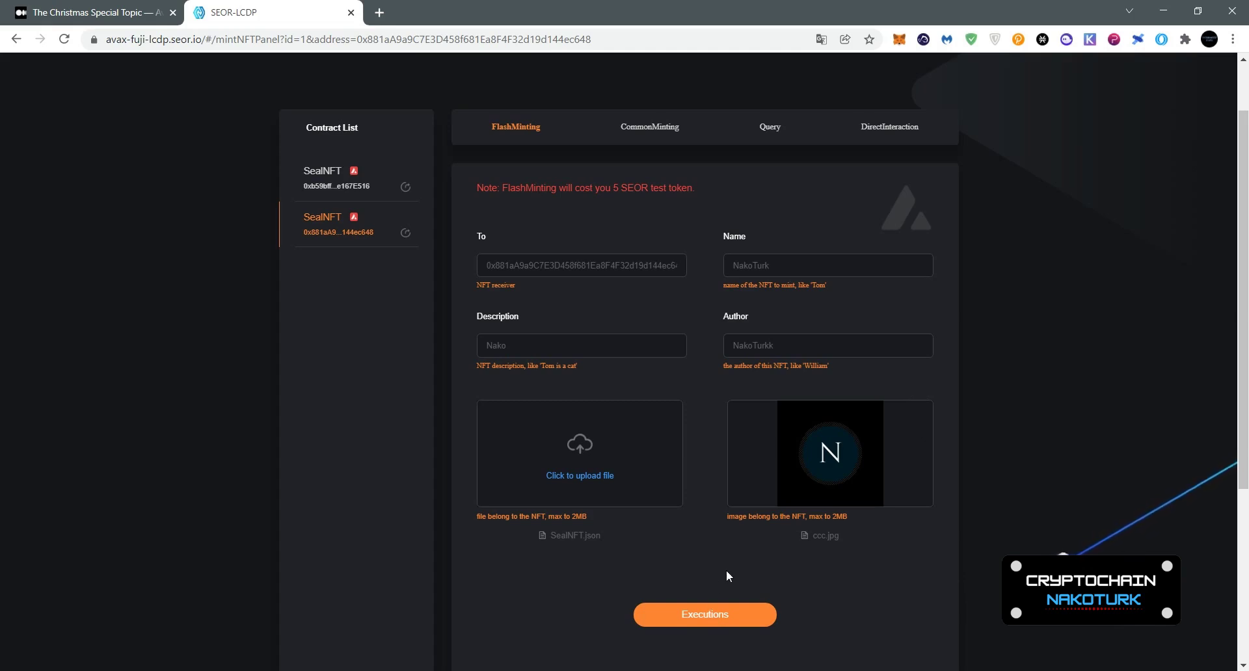
Step: Execute the flash mint, sign and approve it in MetaMask, then close the result
left_click(720, 618)
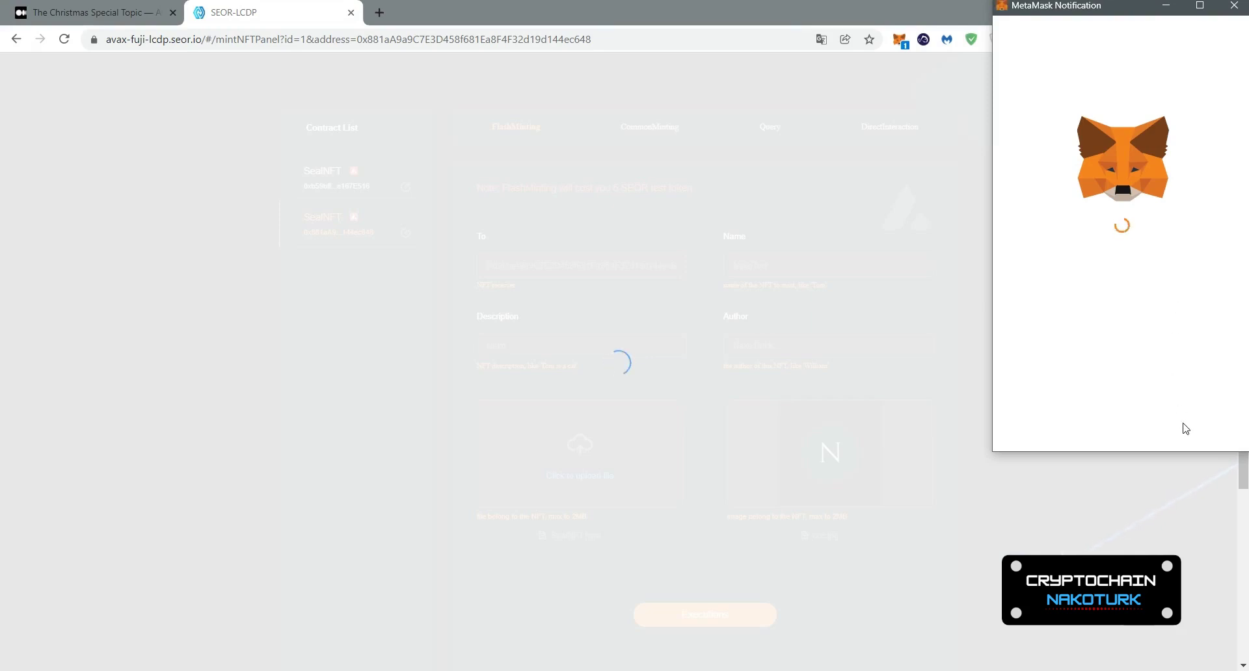
left_click(1185, 427)
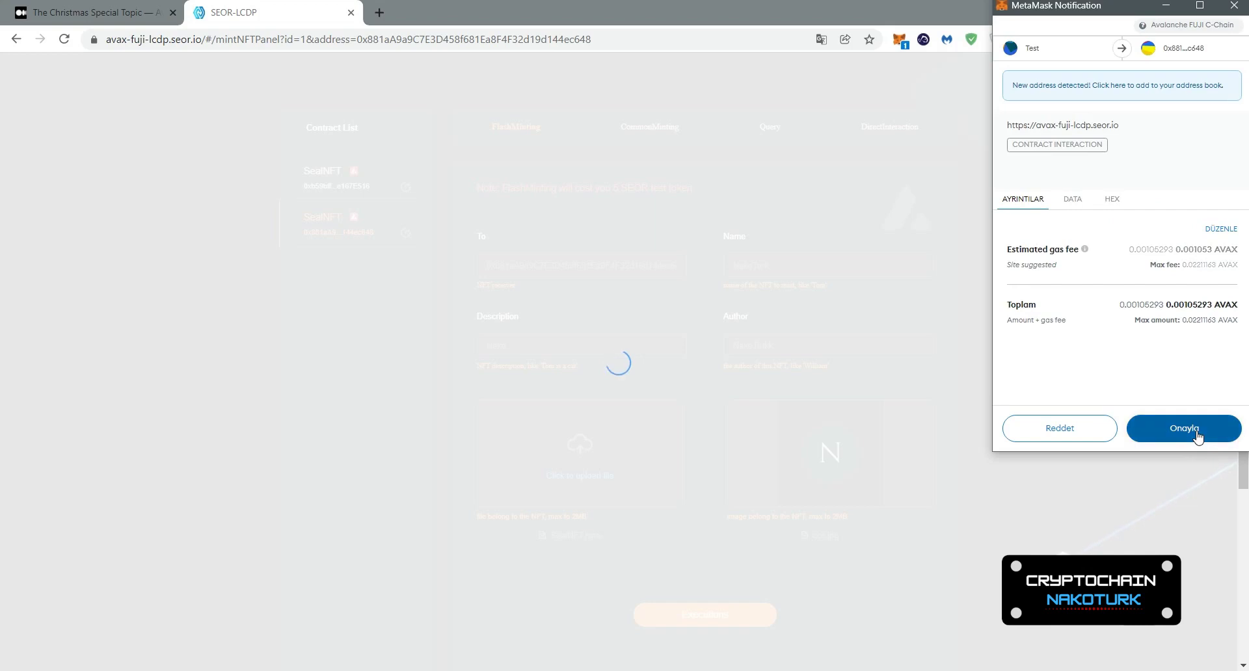
left_click(1197, 435)
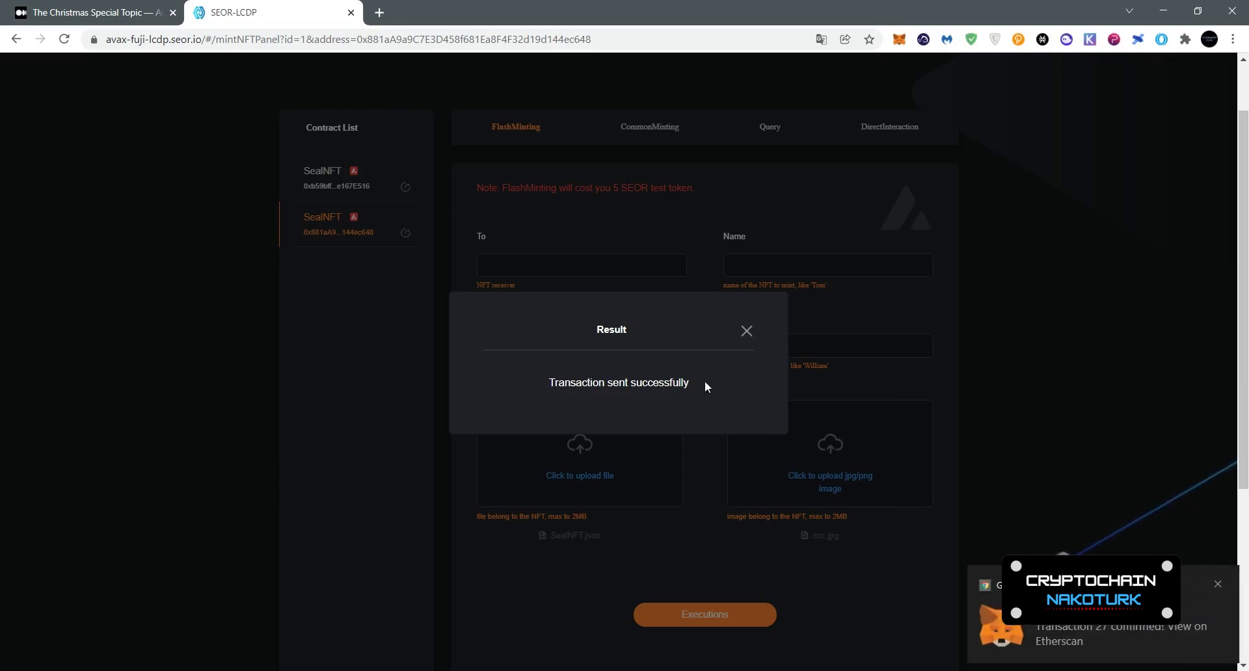
left_click(746, 331)
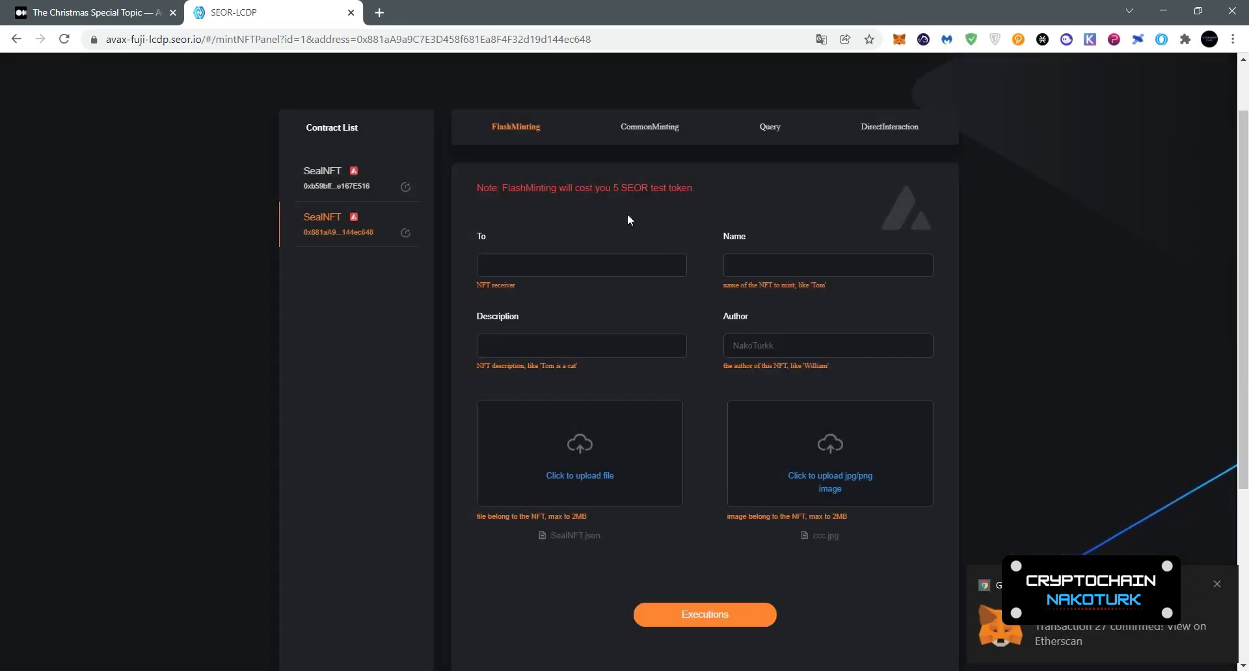
Step: Hash-mint content 'Testnet' to the pasted receiver address with CommonMinting
left_click(657, 130)
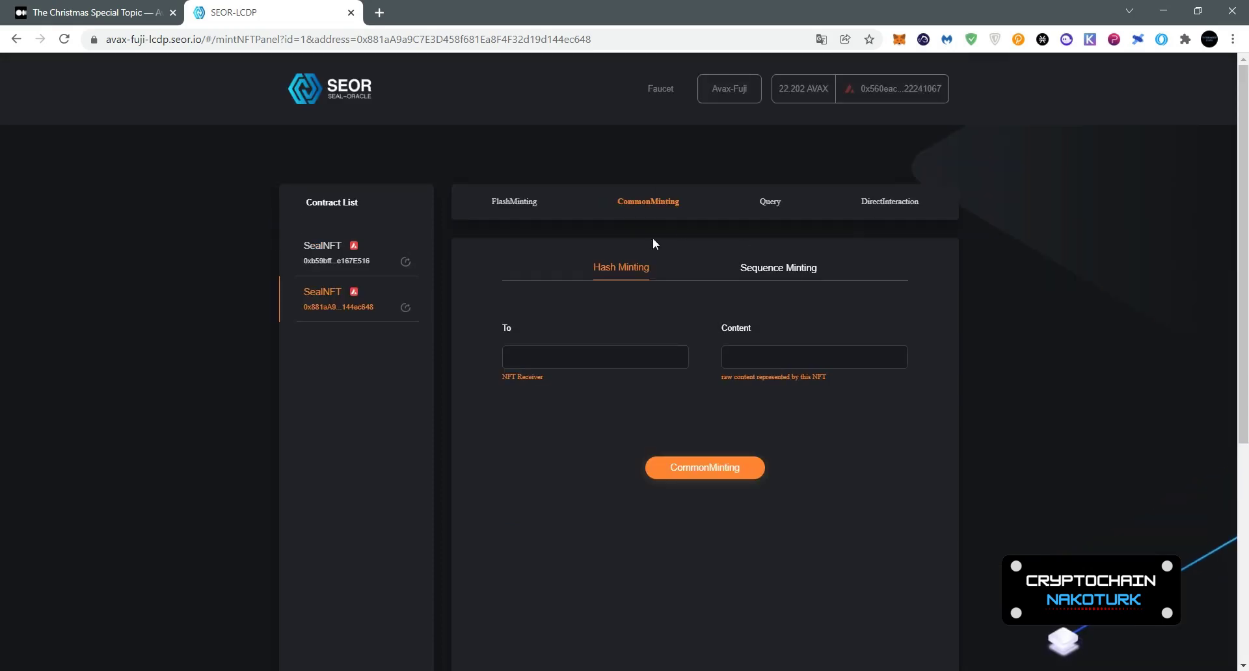
left_click(564, 358)
type("0x881aA9a9C7E3D458f681Ea8F4F32d19d144ec648")
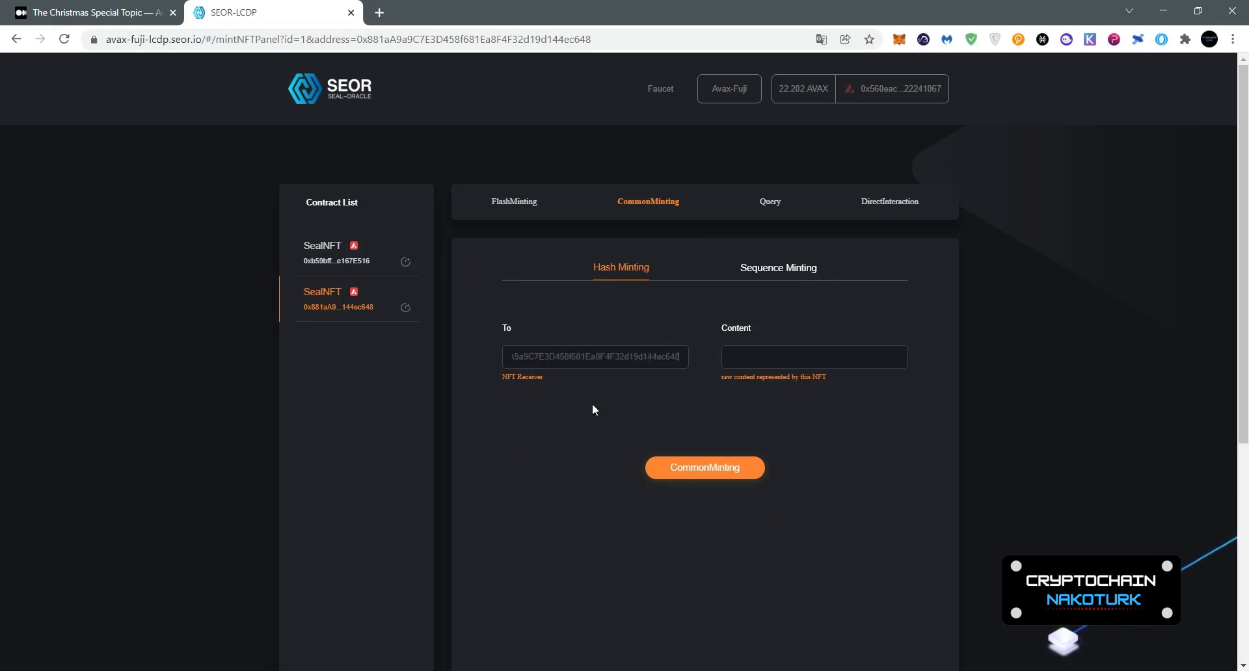
left_click(797, 357)
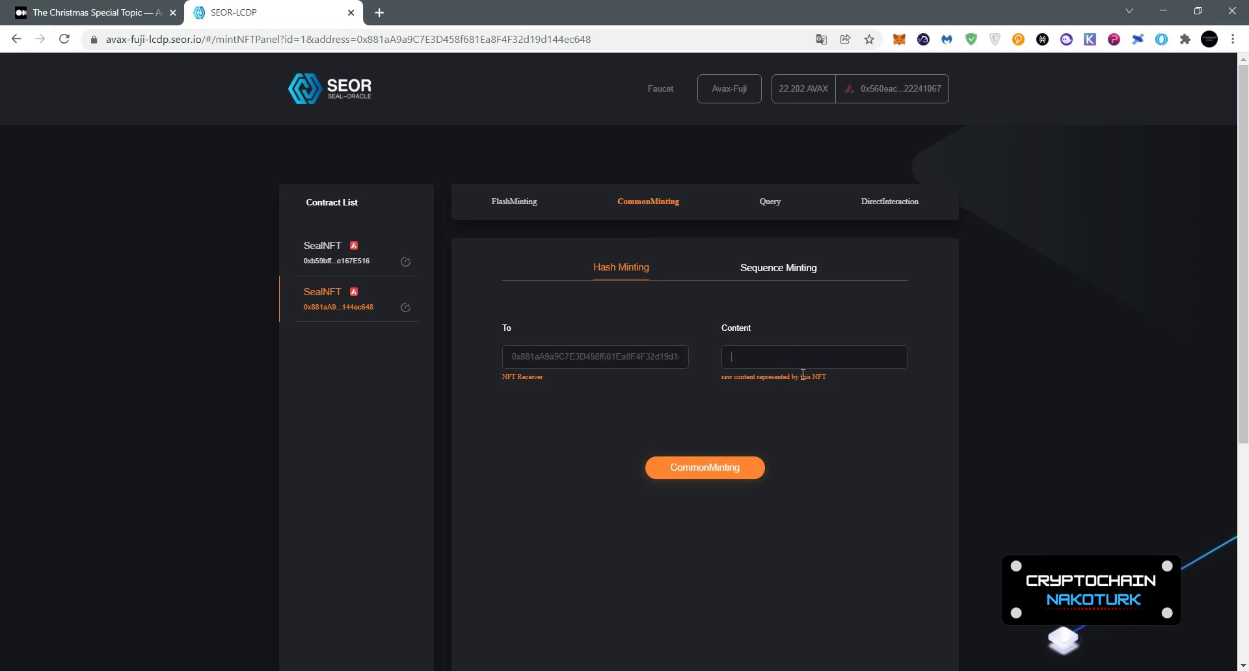
type("Testnet")
left_click(730, 476)
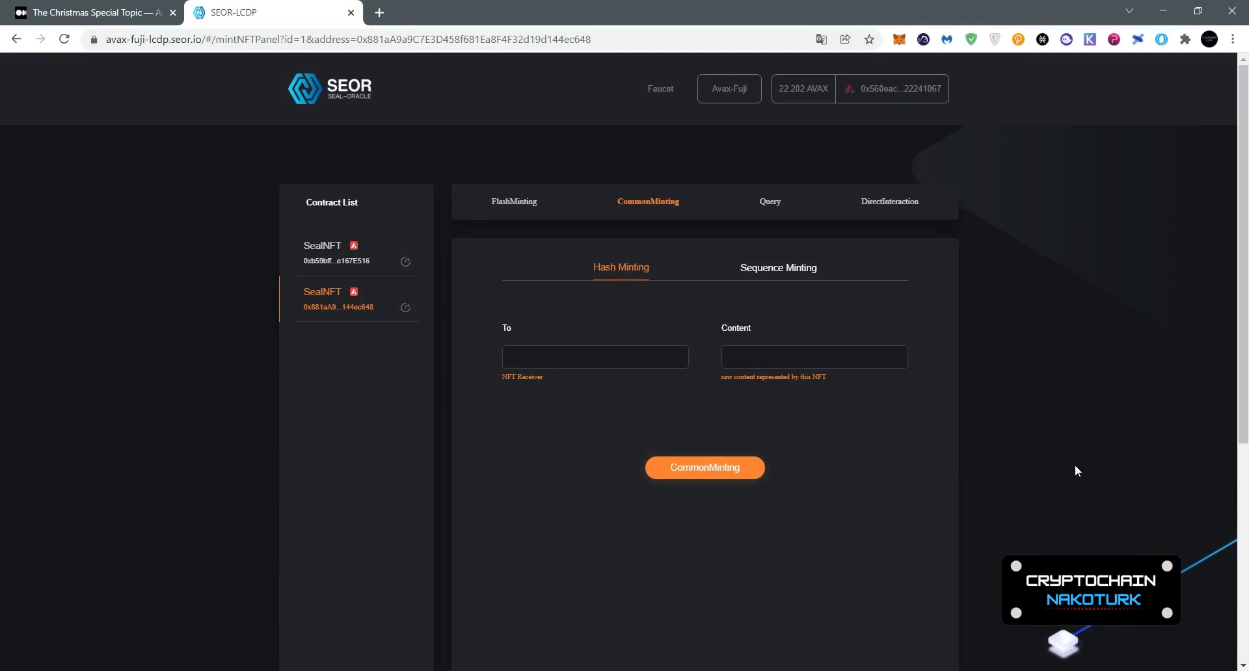
Step: Sequence-mint an NFT to the pasted address and approve it in MetaMask
left_click(767, 278)
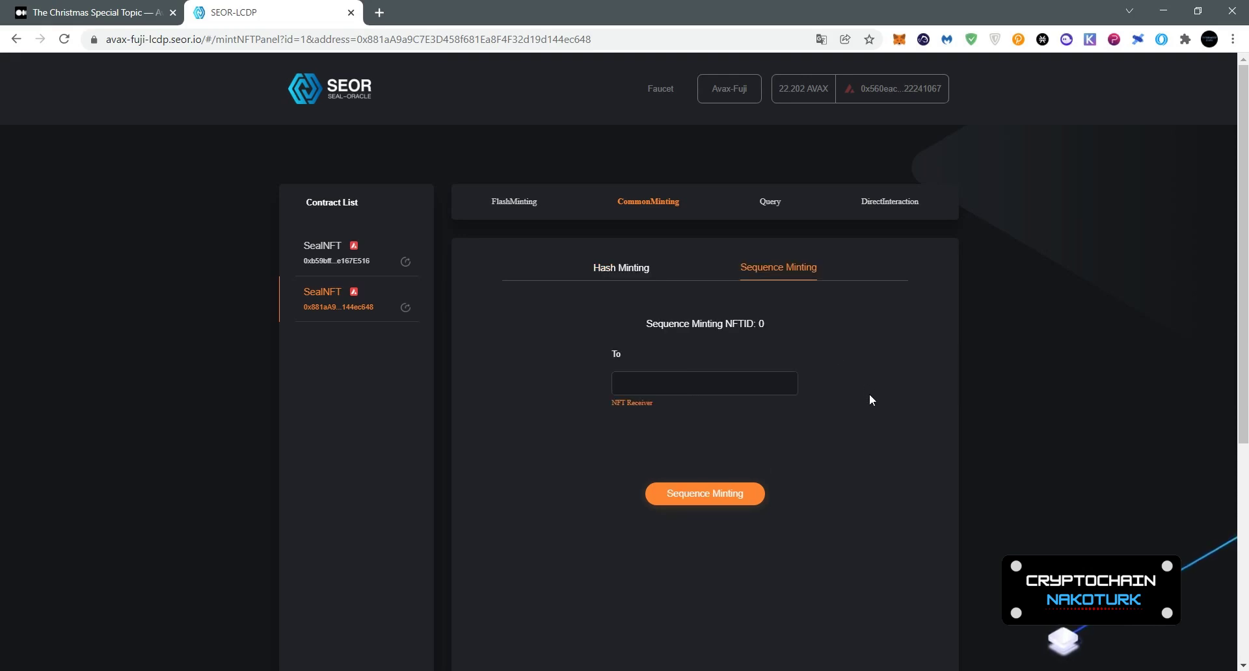
left_click(704, 385)
type("0x881aA9a9C7E3D458f681Ea8F4F32d19d144ec648")
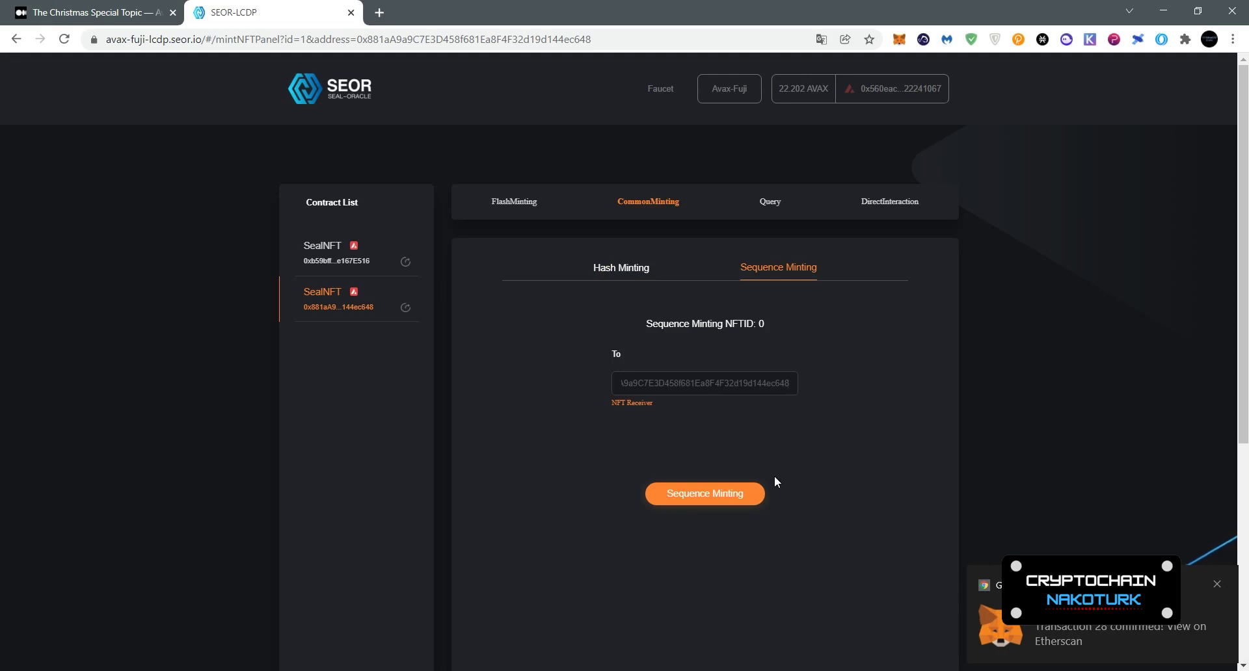
left_click(720, 498)
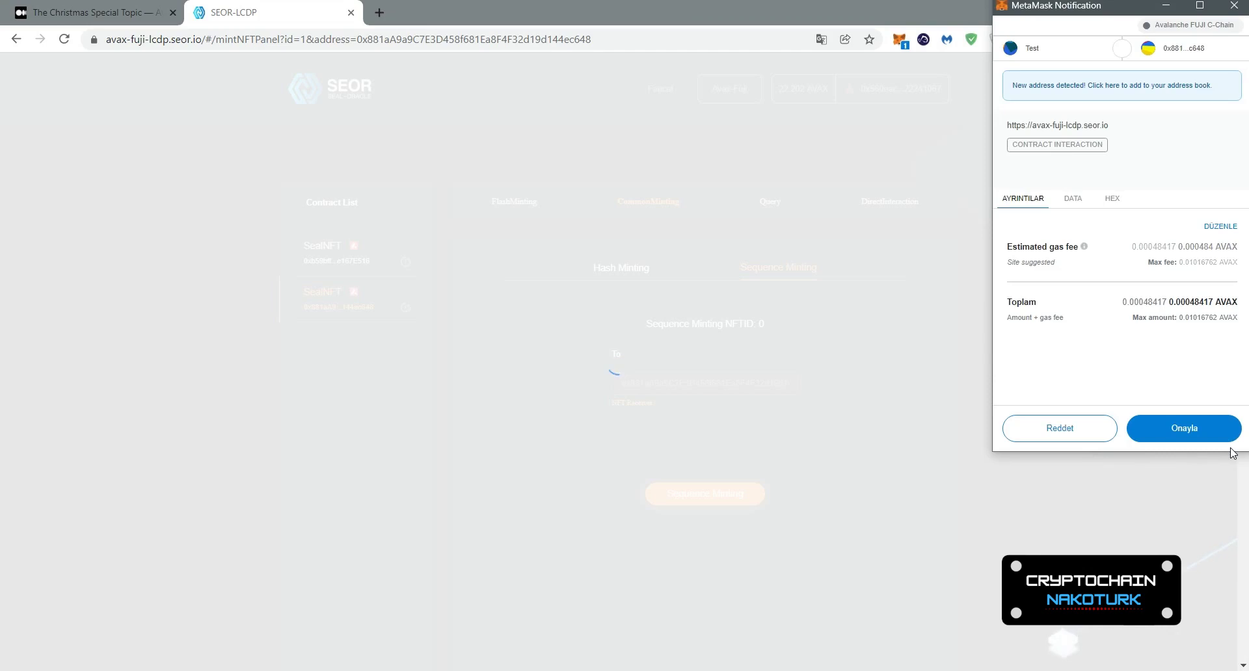
left_click(1200, 434)
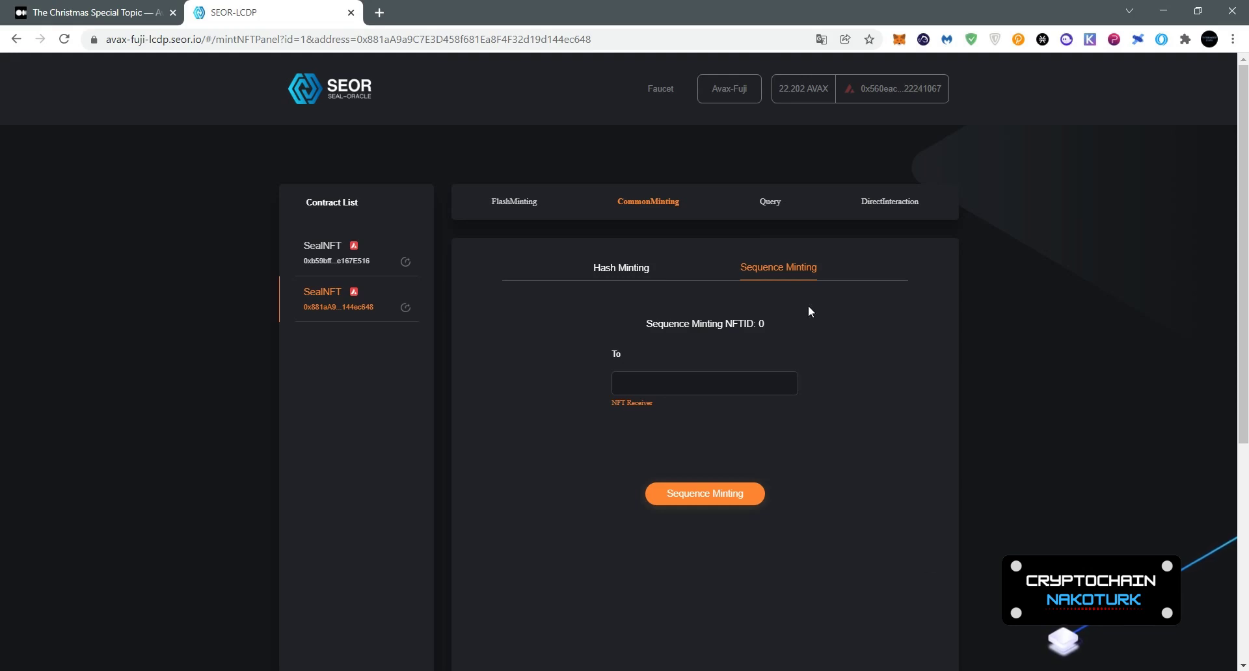
left_click(768, 203)
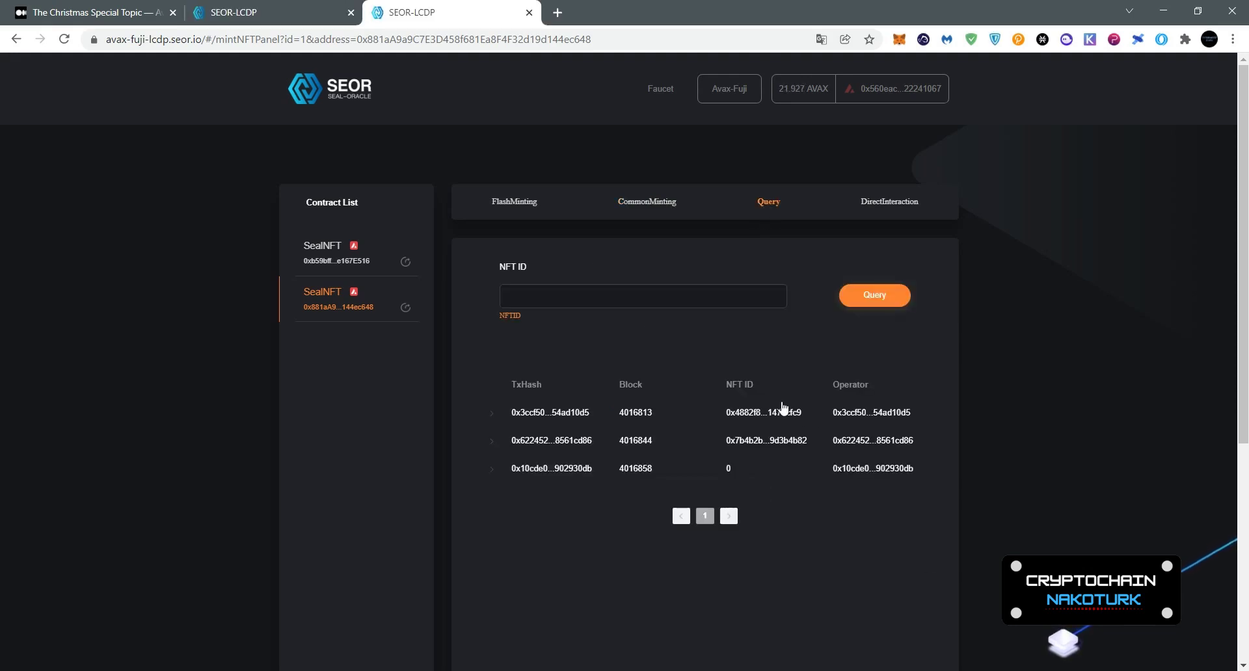
Step: Query the first NFT's copied ID and expand the NakoTurk record minted at block 4016813
left_click(784, 409)
left_click_drag(642, 466, 686, 488)
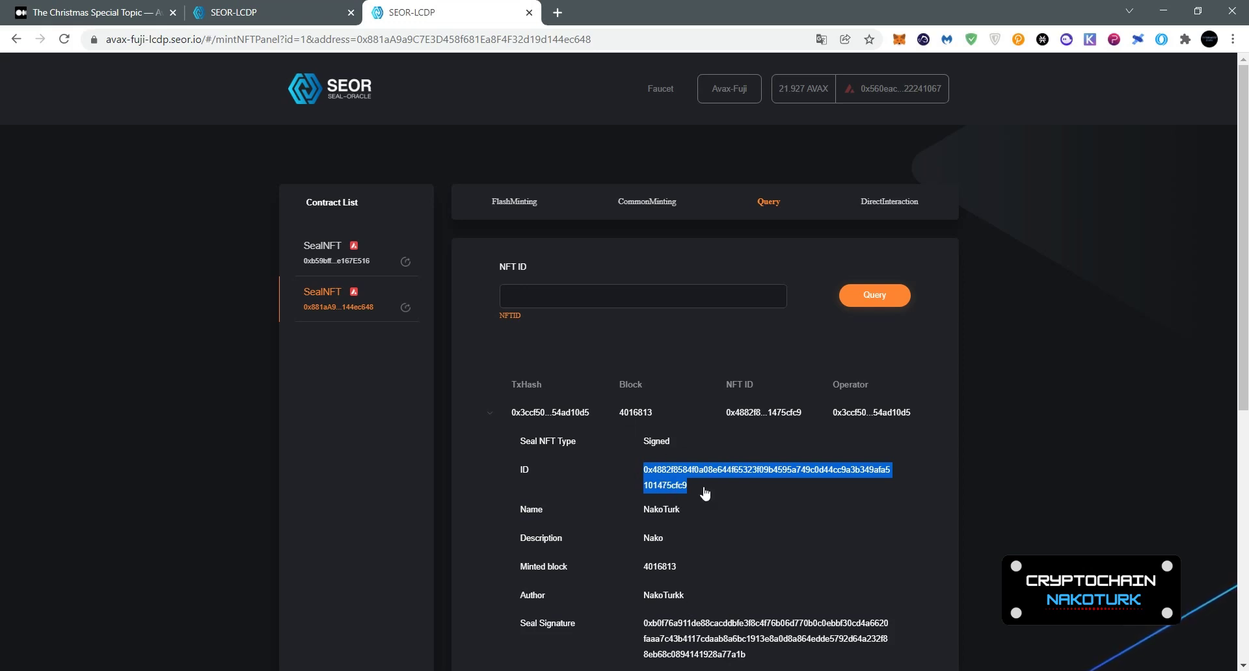
left_click(701, 291)
type("0x4882f8584f0a08e644f65323f09b4595a749c0d44cc9a3b349afa5101475cfc9")
left_click(874, 296)
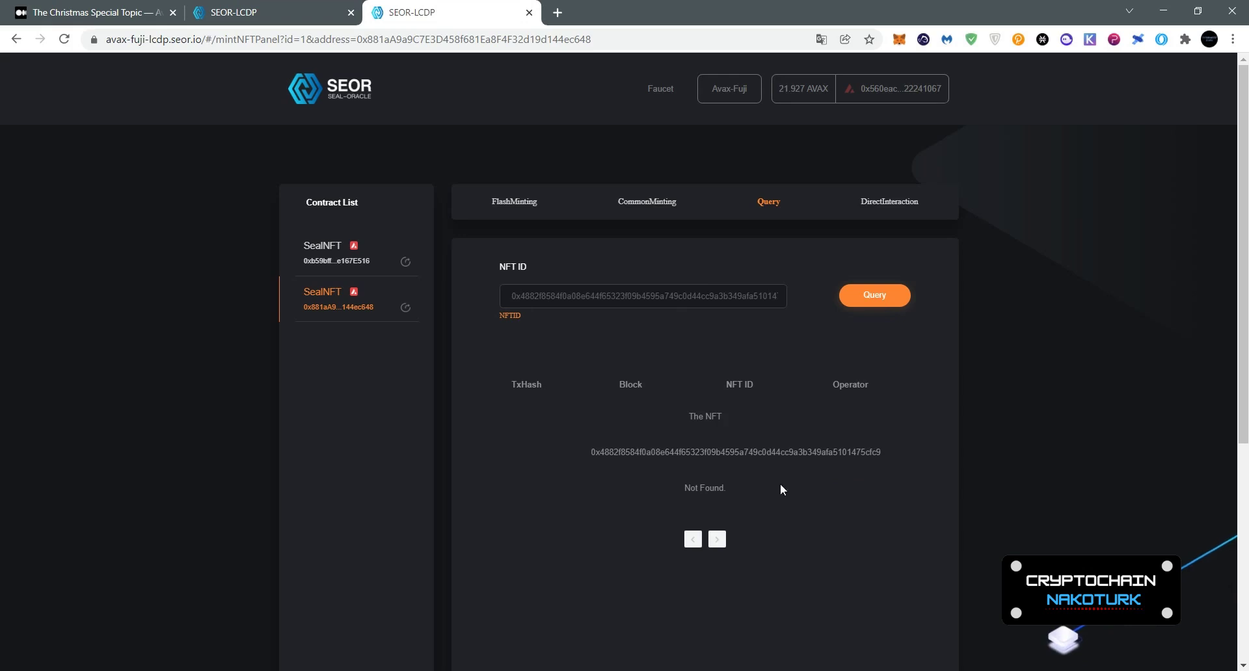
left_click(513, 297)
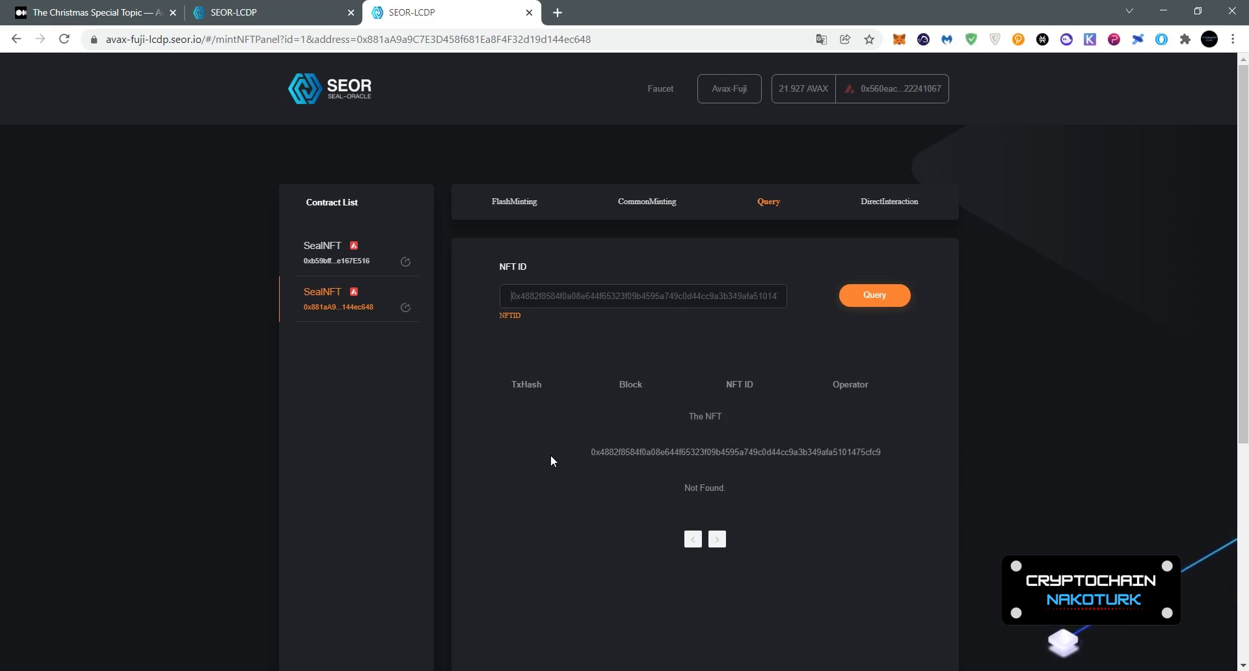
left_click(872, 296)
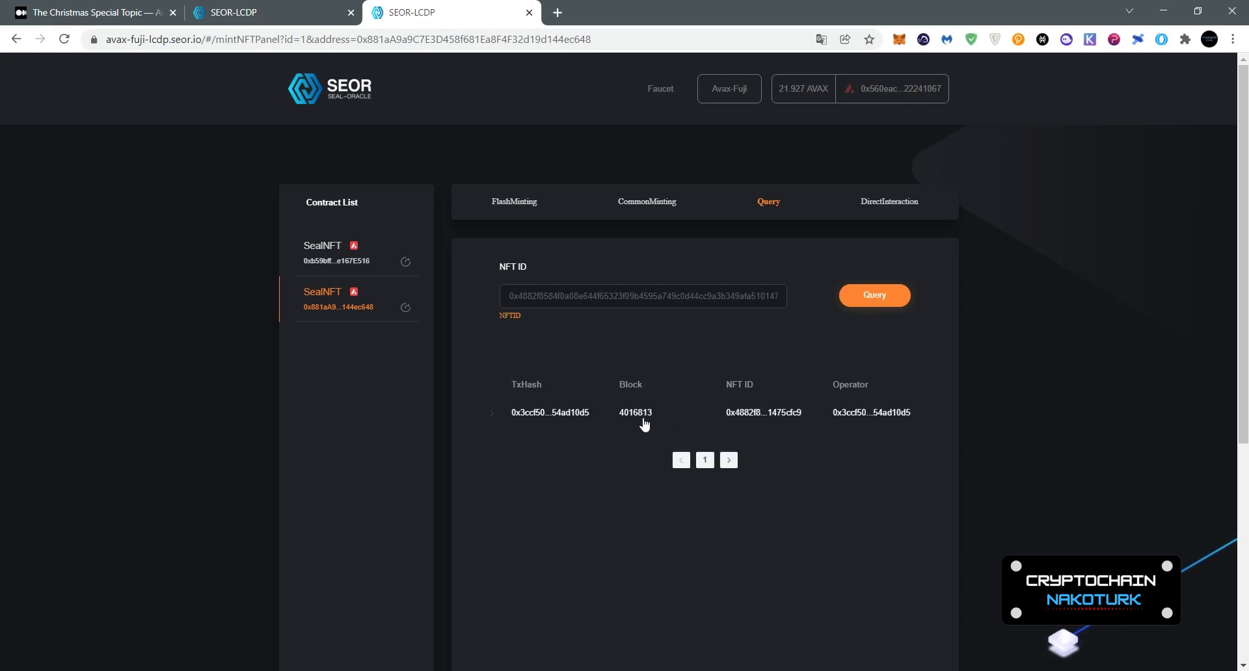
left_click(644, 422)
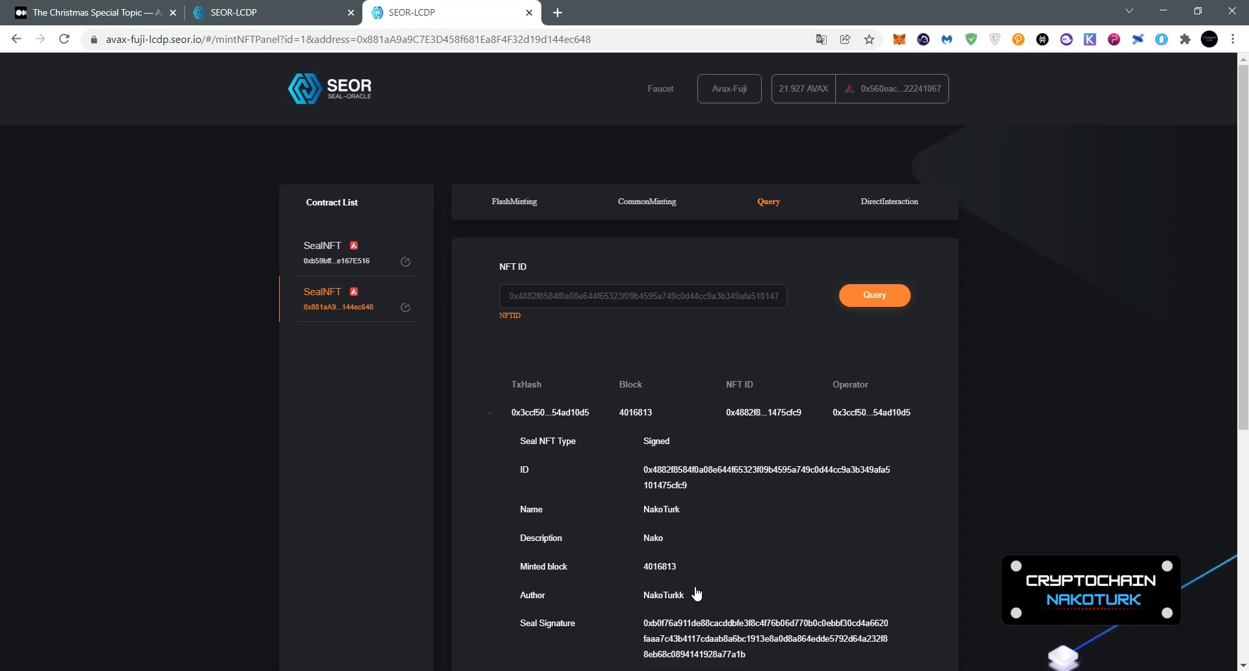
Step: Read the contract name NakoTurk through DirectInteraction
left_click(889, 202)
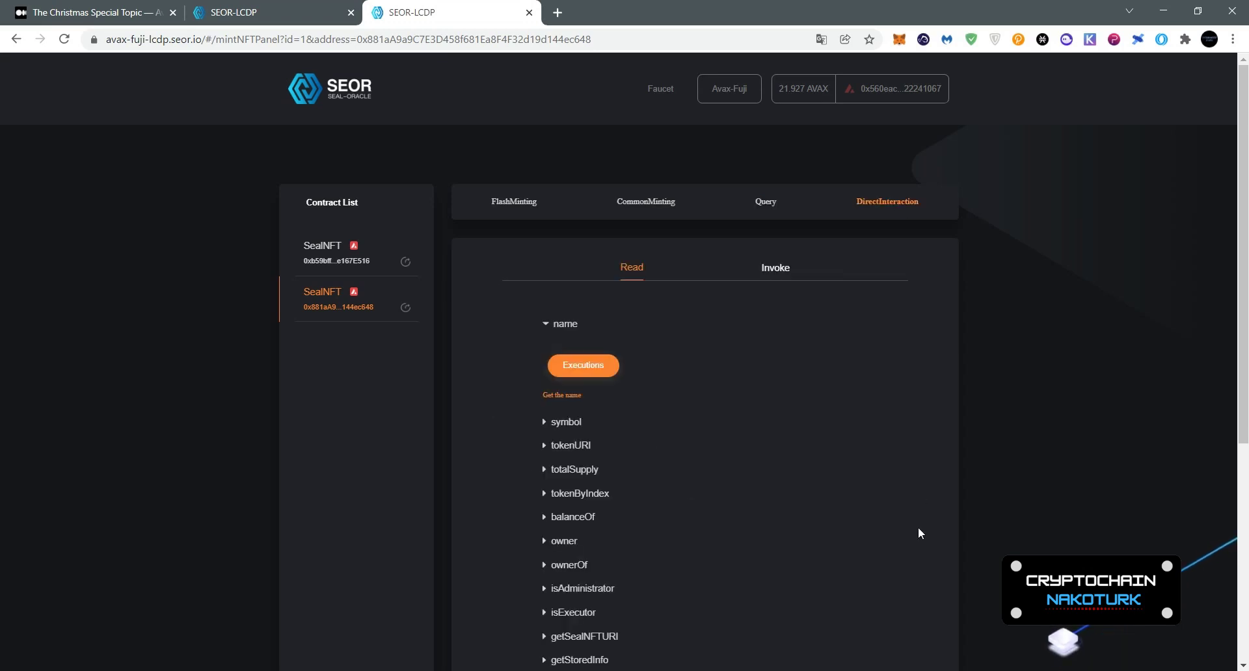
scroll(744, 435, "down", 1)
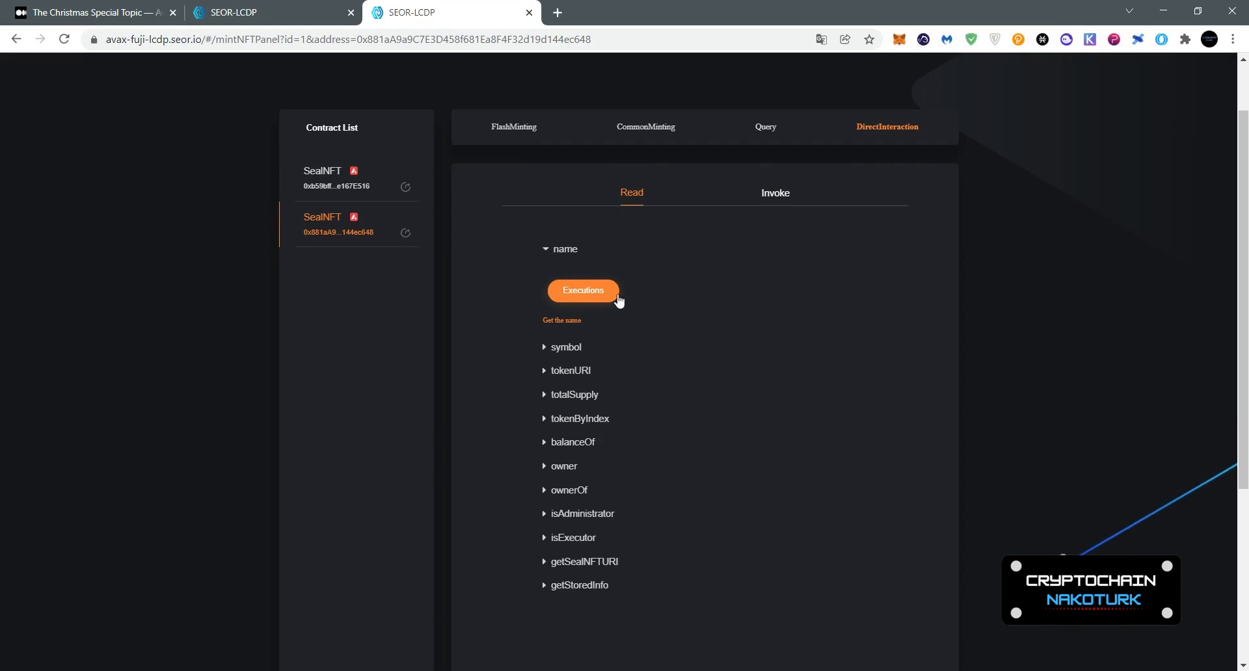
left_click(586, 297)
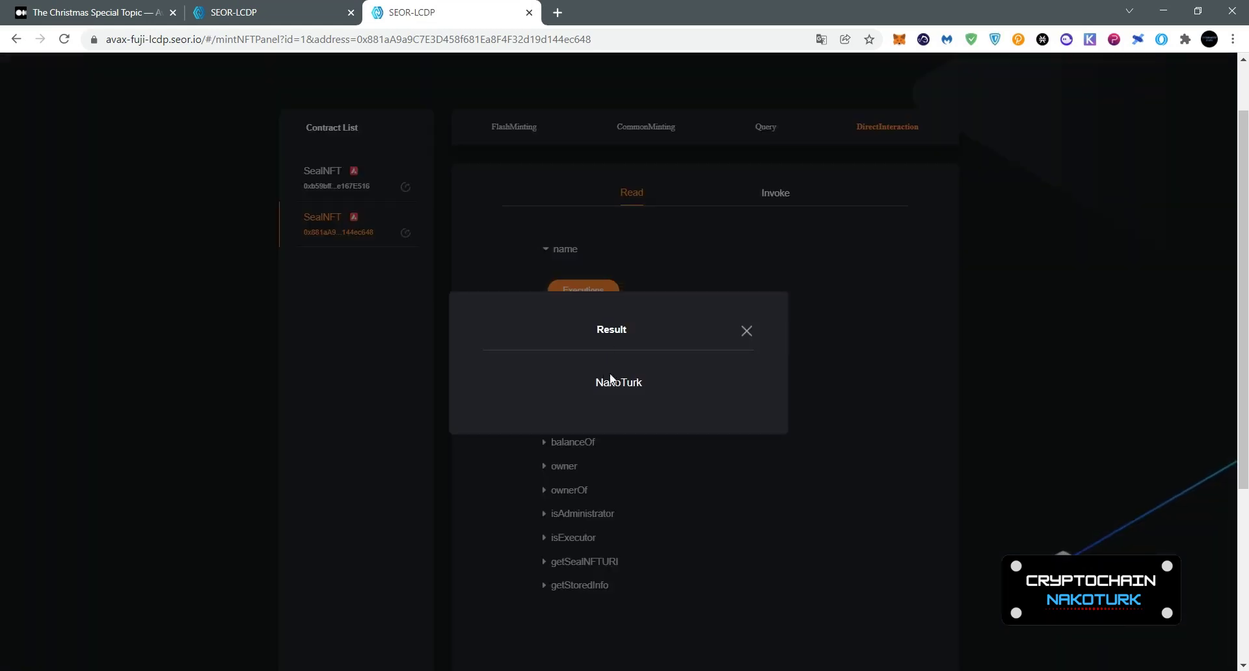
left_click(746, 332)
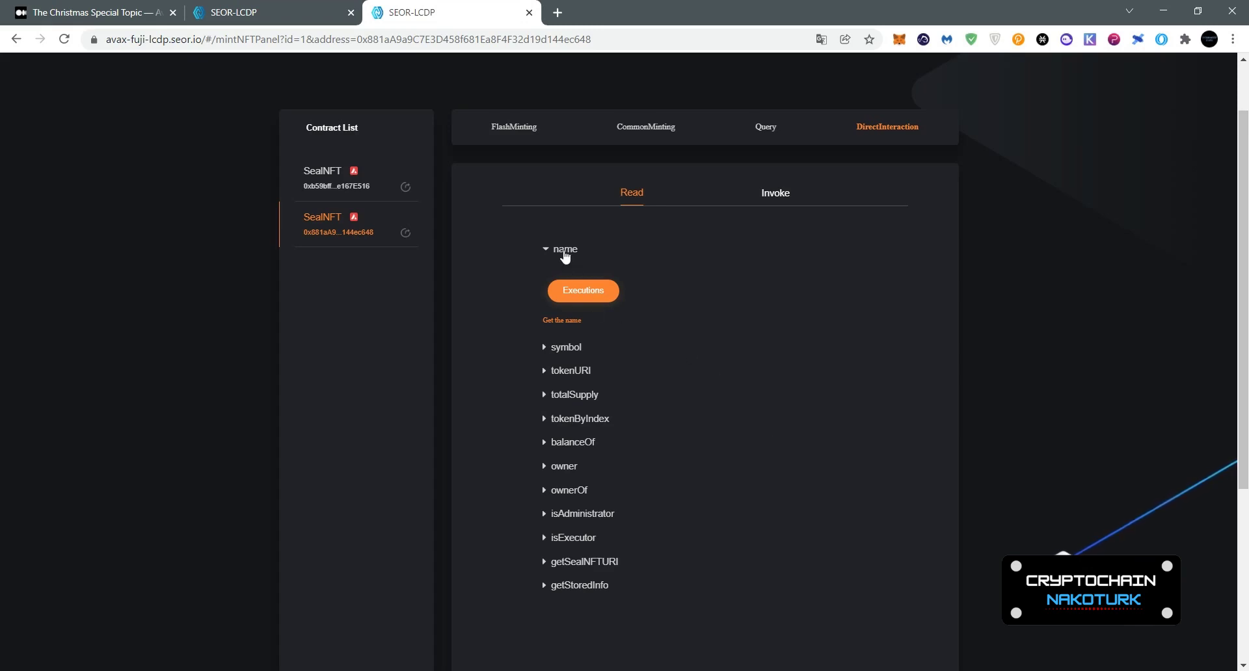
left_click(588, 294)
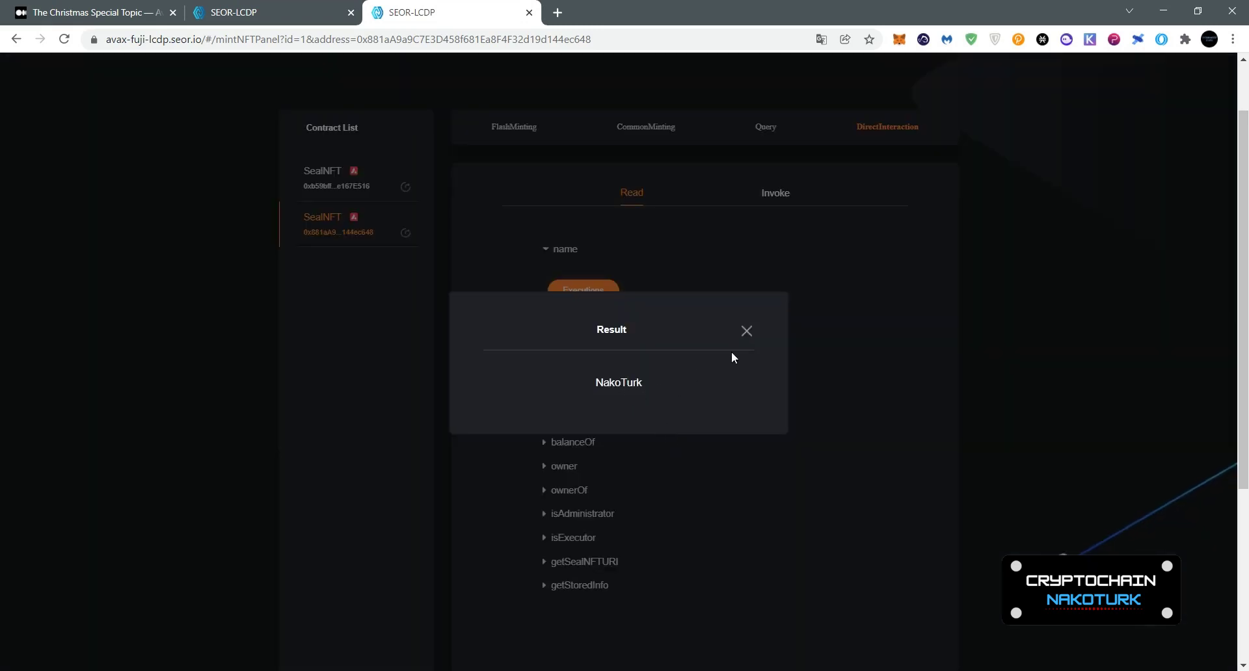
left_click(747, 331)
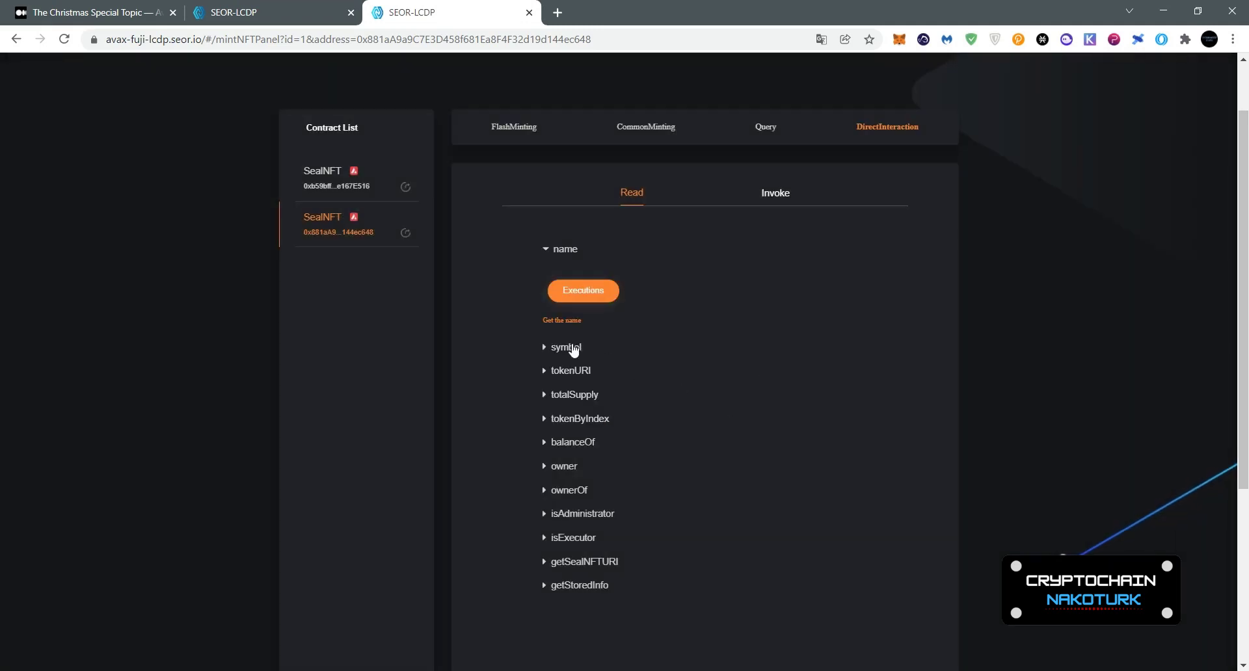
Step: Read the contract symbol NT and show the Invoke functions
left_click(564, 346)
left_click(565, 320)
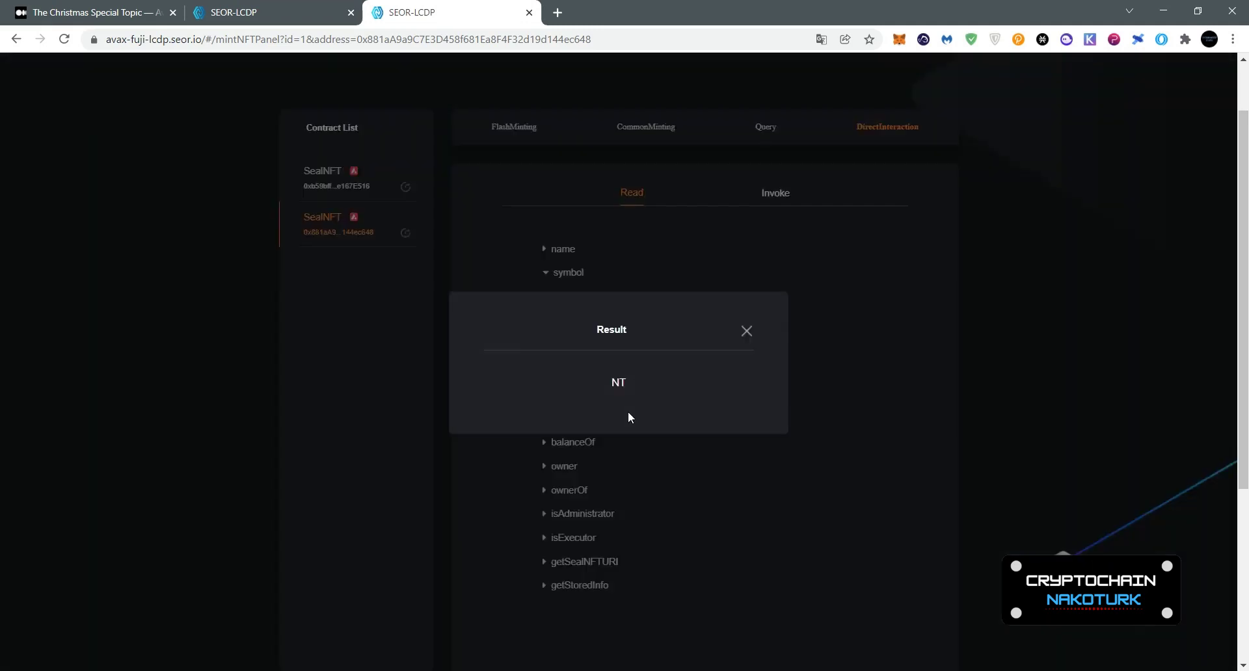
left_click(746, 331)
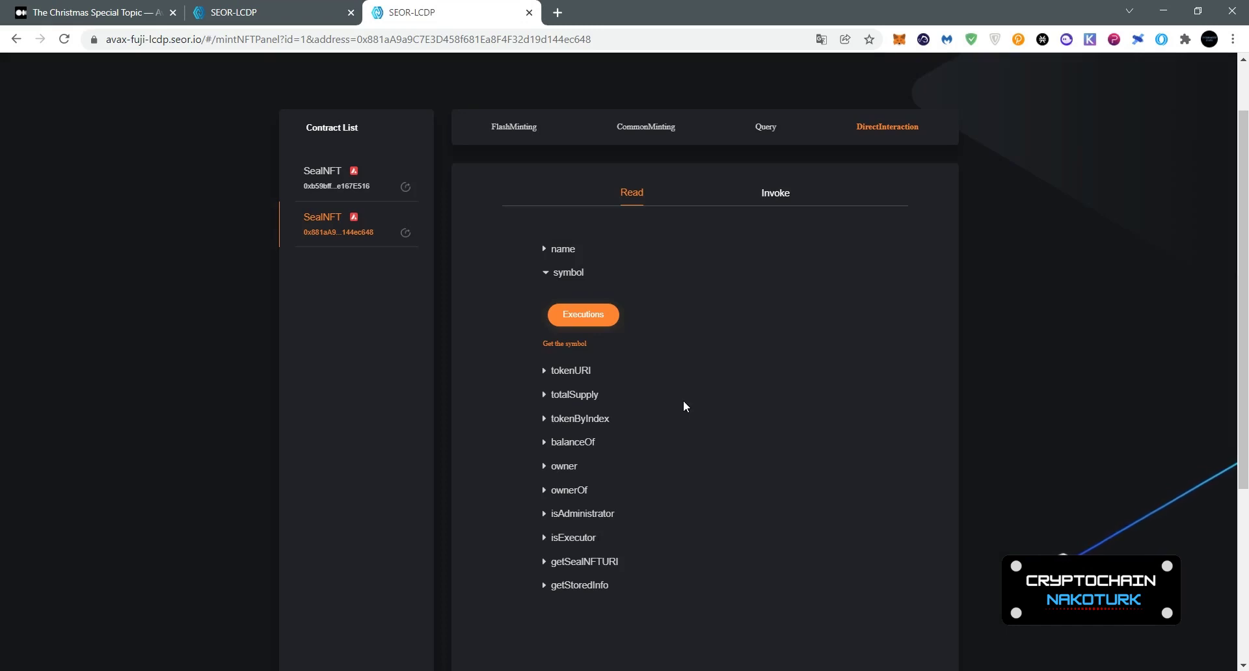
left_click(776, 194)
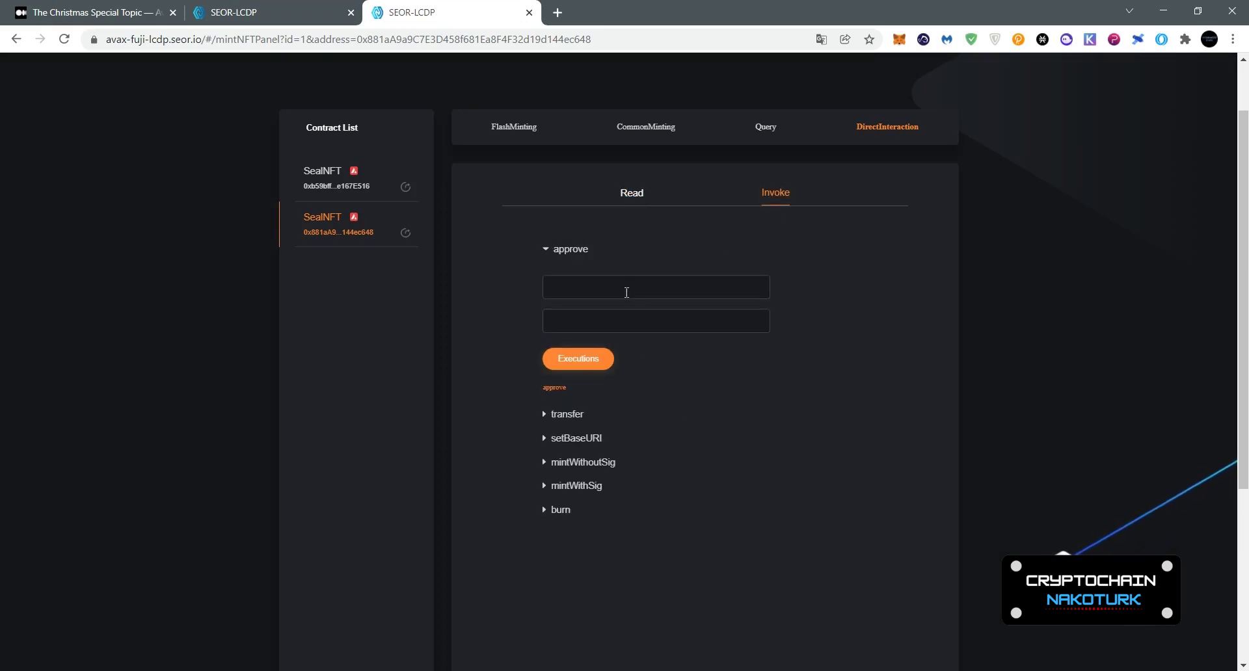
Step: Expand the transfer function's inputs, then return to the Medium campaign article
left_click(569, 415)
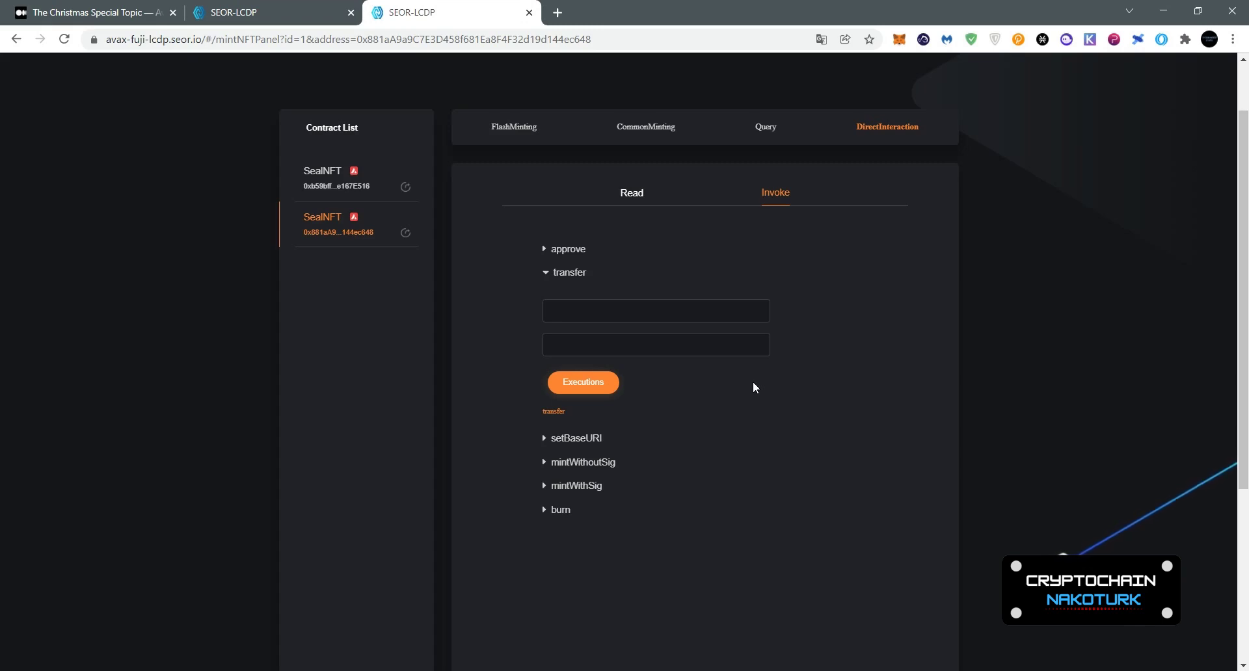
left_click(110, 9)
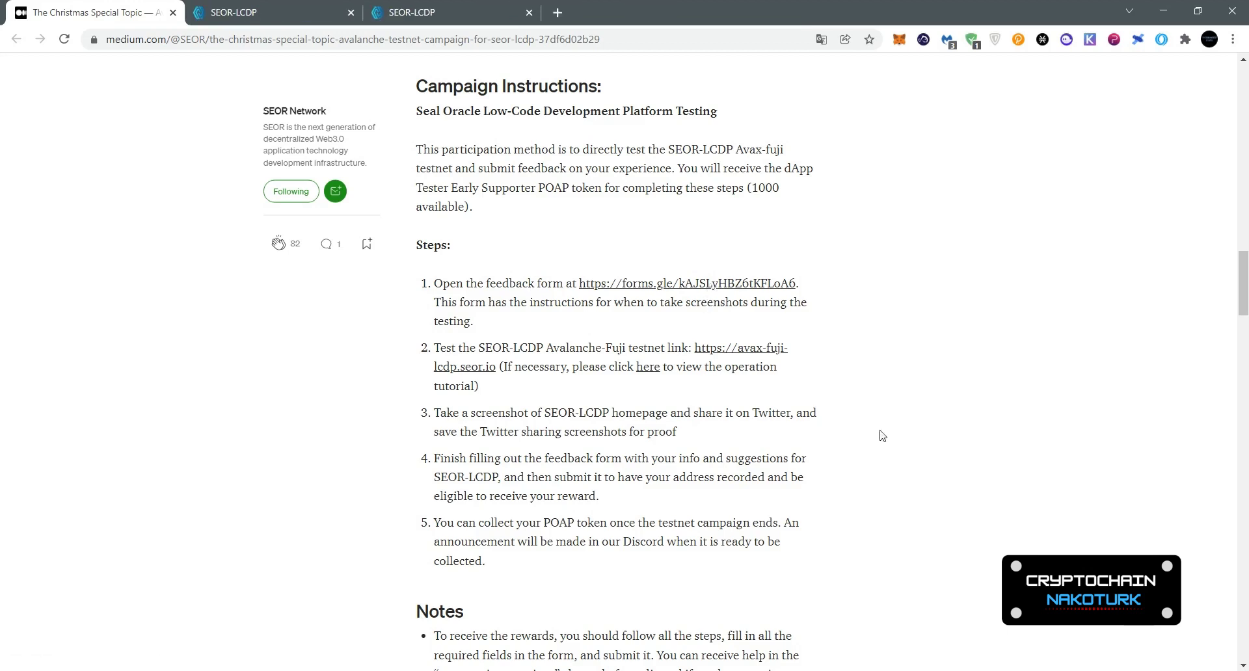